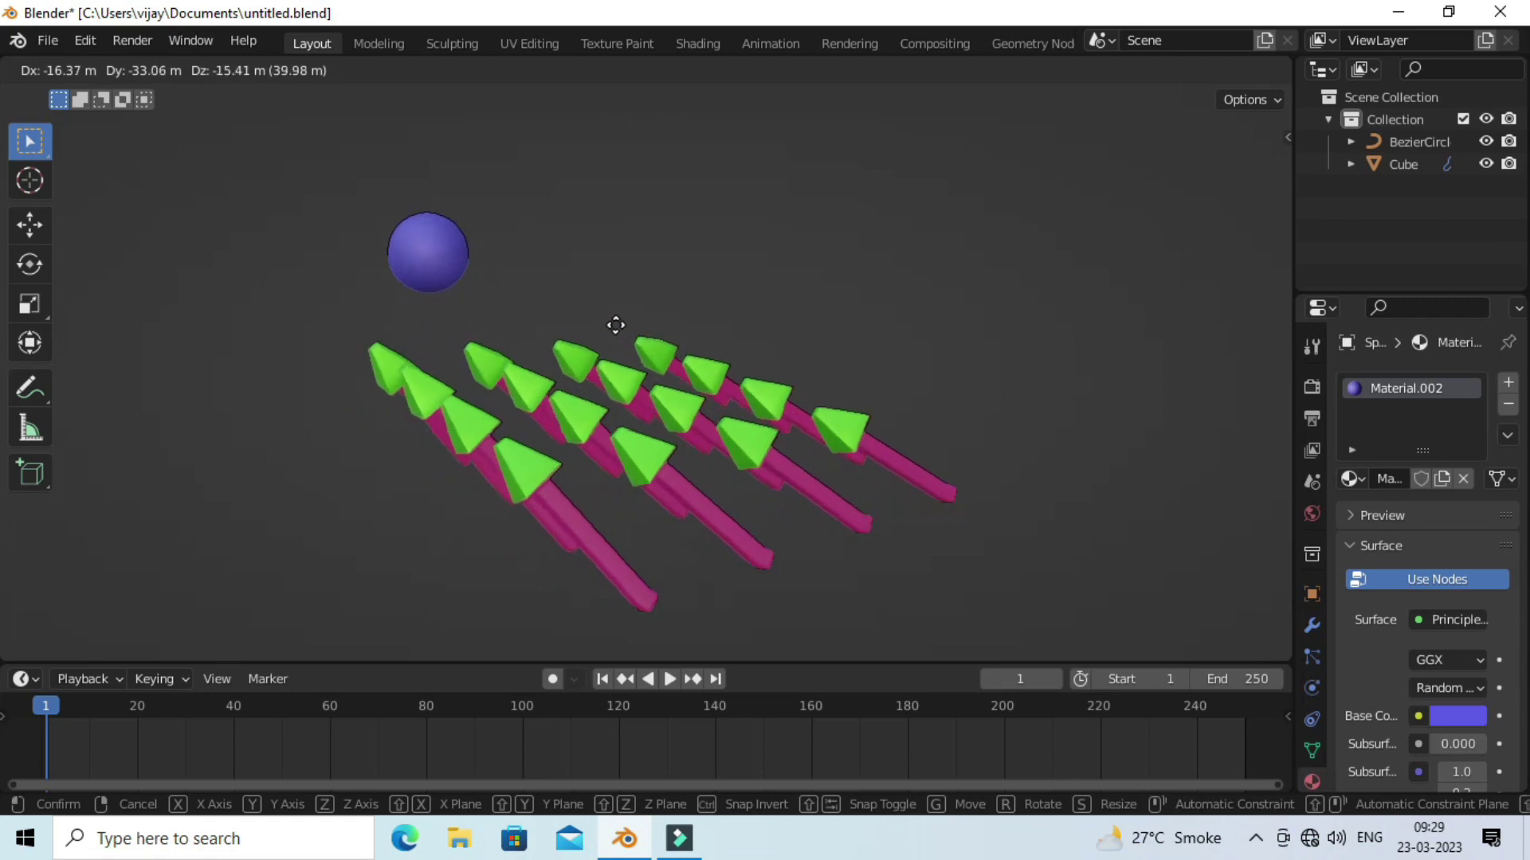
- Cancel the sphere move and play back the finished arrow animation
right_click(928, 284)
key("space")
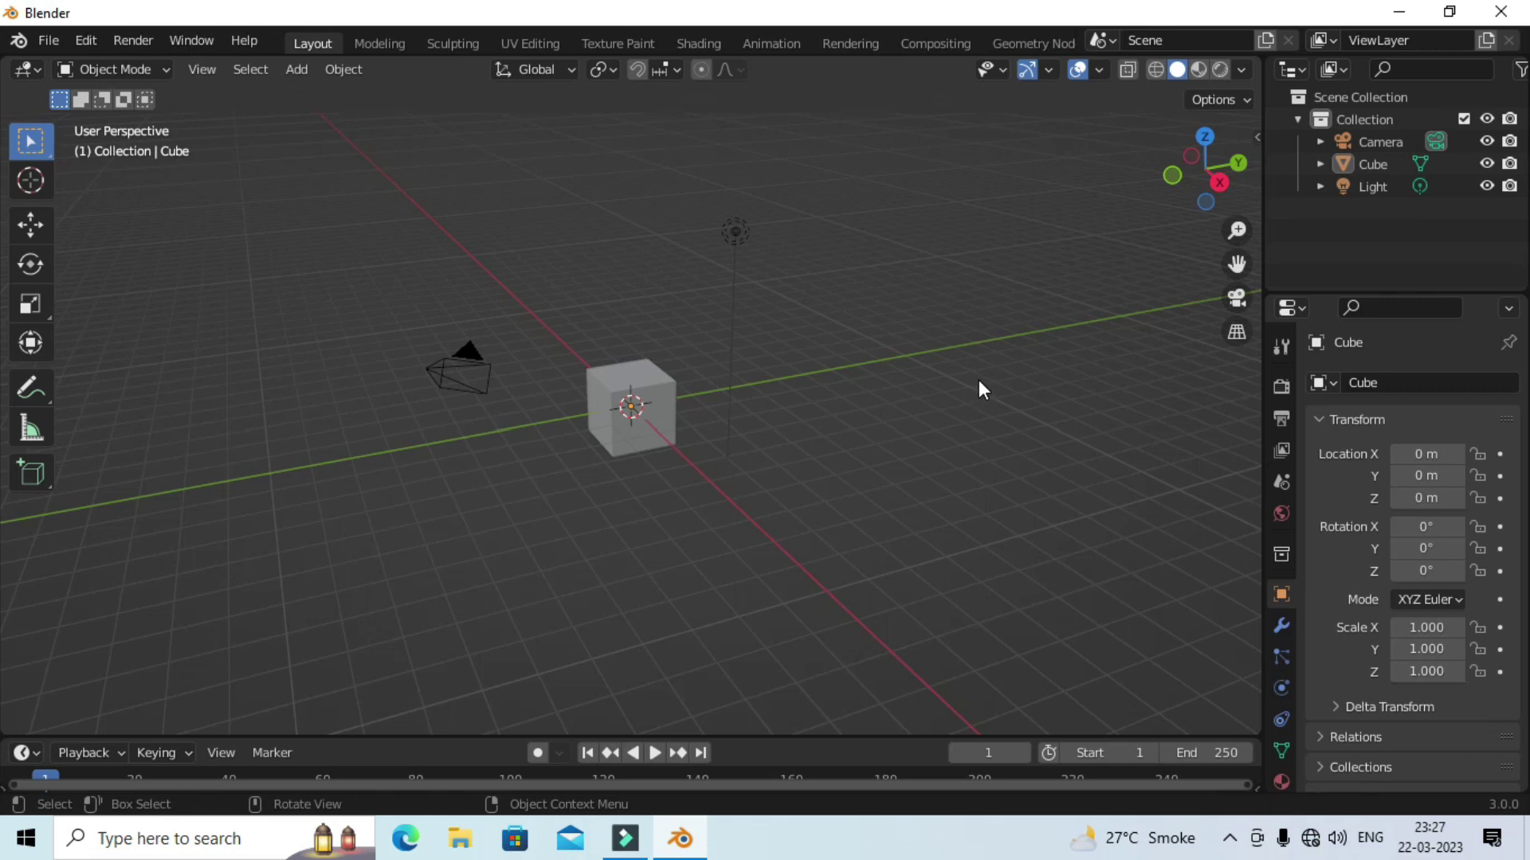
- Delete the default cube, camera and light, then add a plane scaled to 0.939
key("a")
key("Delete")
left_click(297, 70)
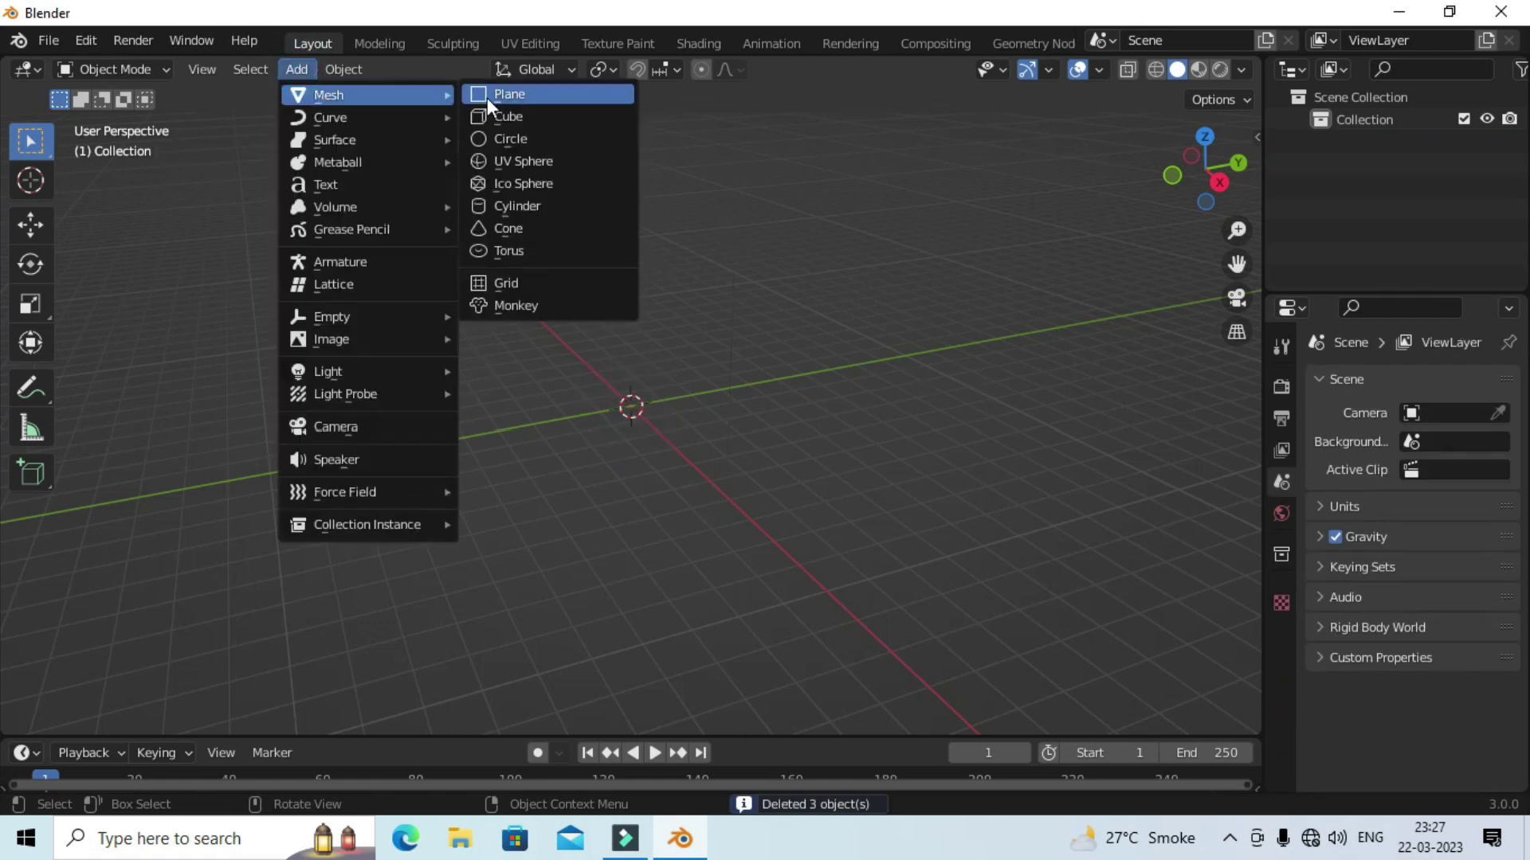
left_click(505, 96)
key("s")
left_click(666, 422)
- In Edit Mode, extrude the plane upward along Z into a tall shaft, plus a top section
key("Tab")
key("e")
right_click(686, 461)
key("g")
key("z")
left_click(651, 338)
left_click(30, 515)
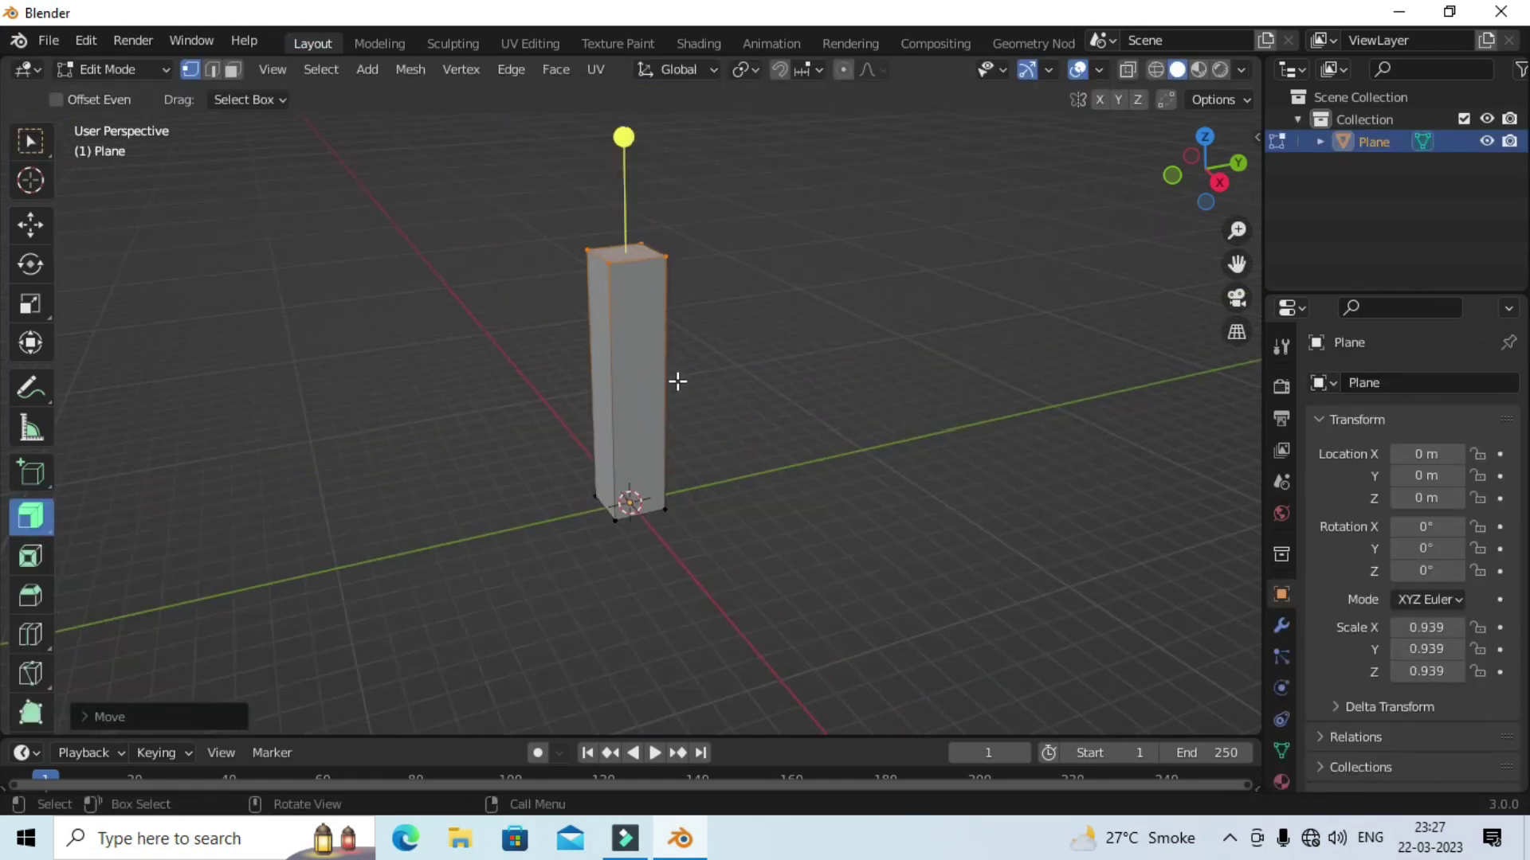
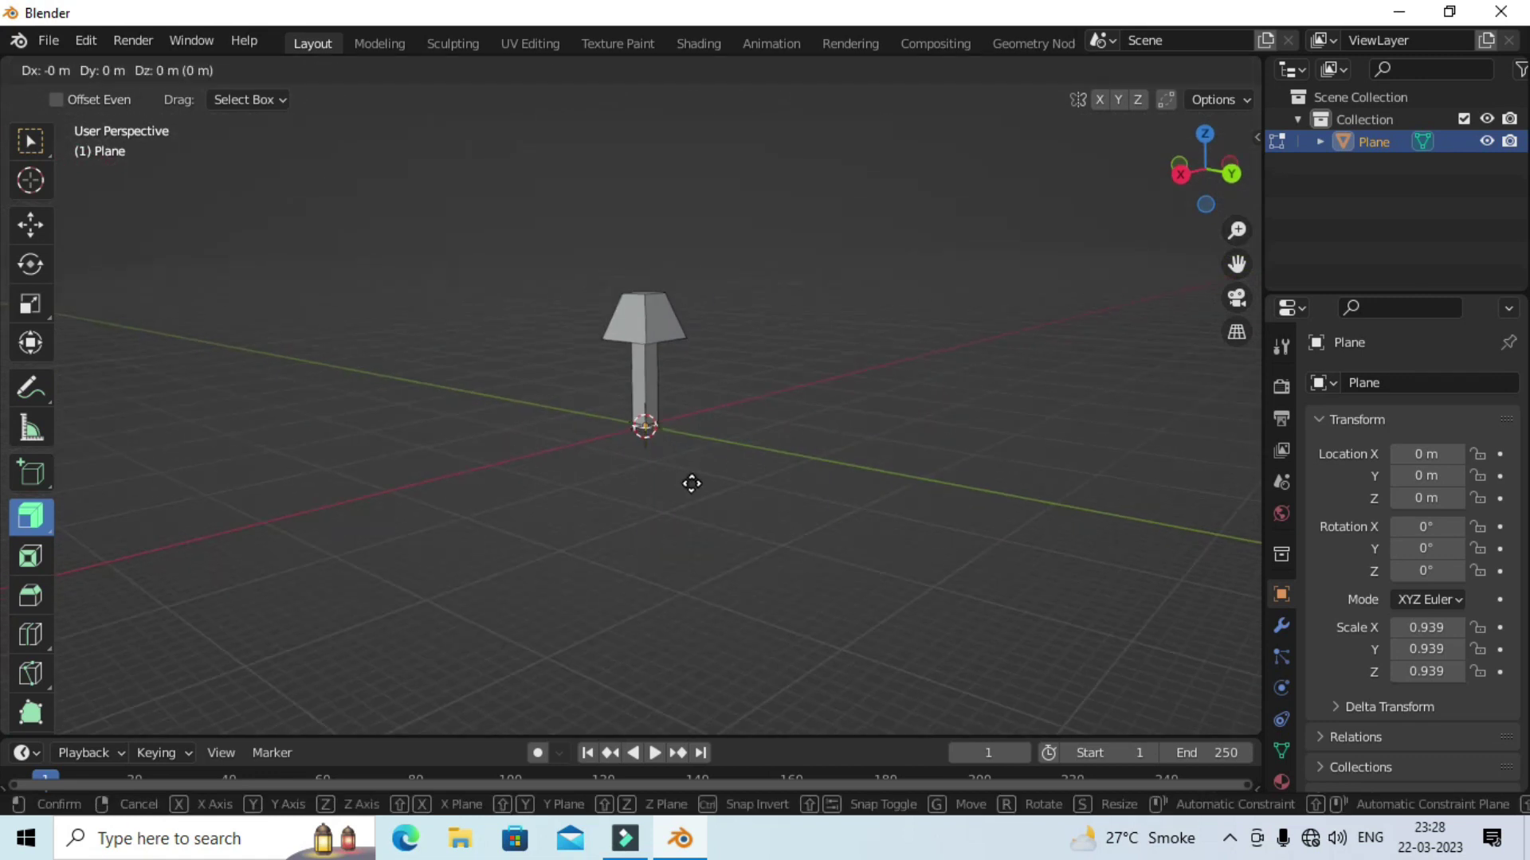
- Add a Bevel modifier to the mushroom with 0.13 m amount and 2 segments
left_click(1277, 624)
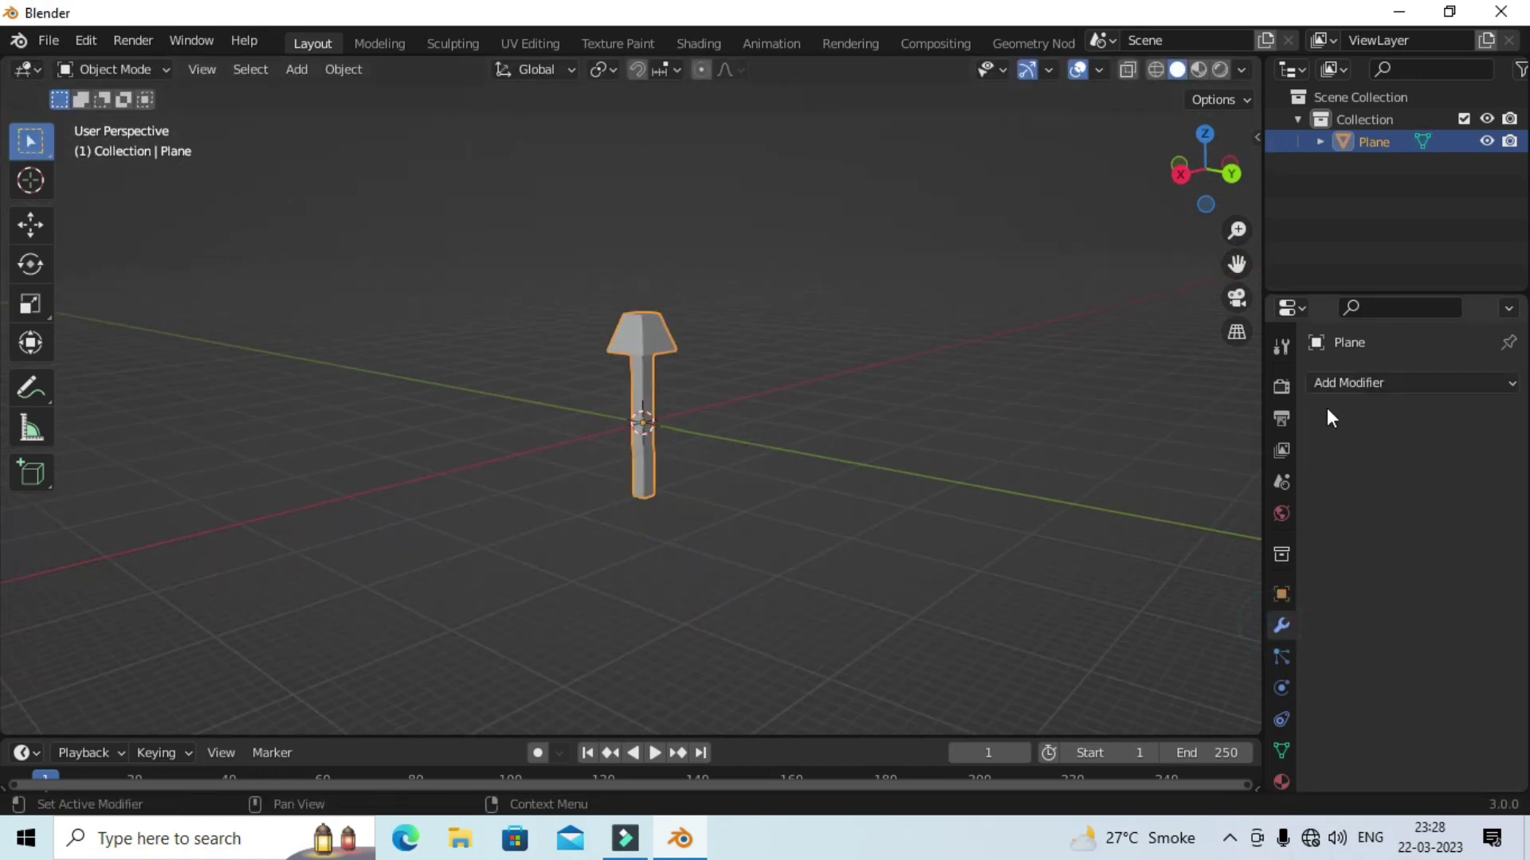
left_click(1339, 382)
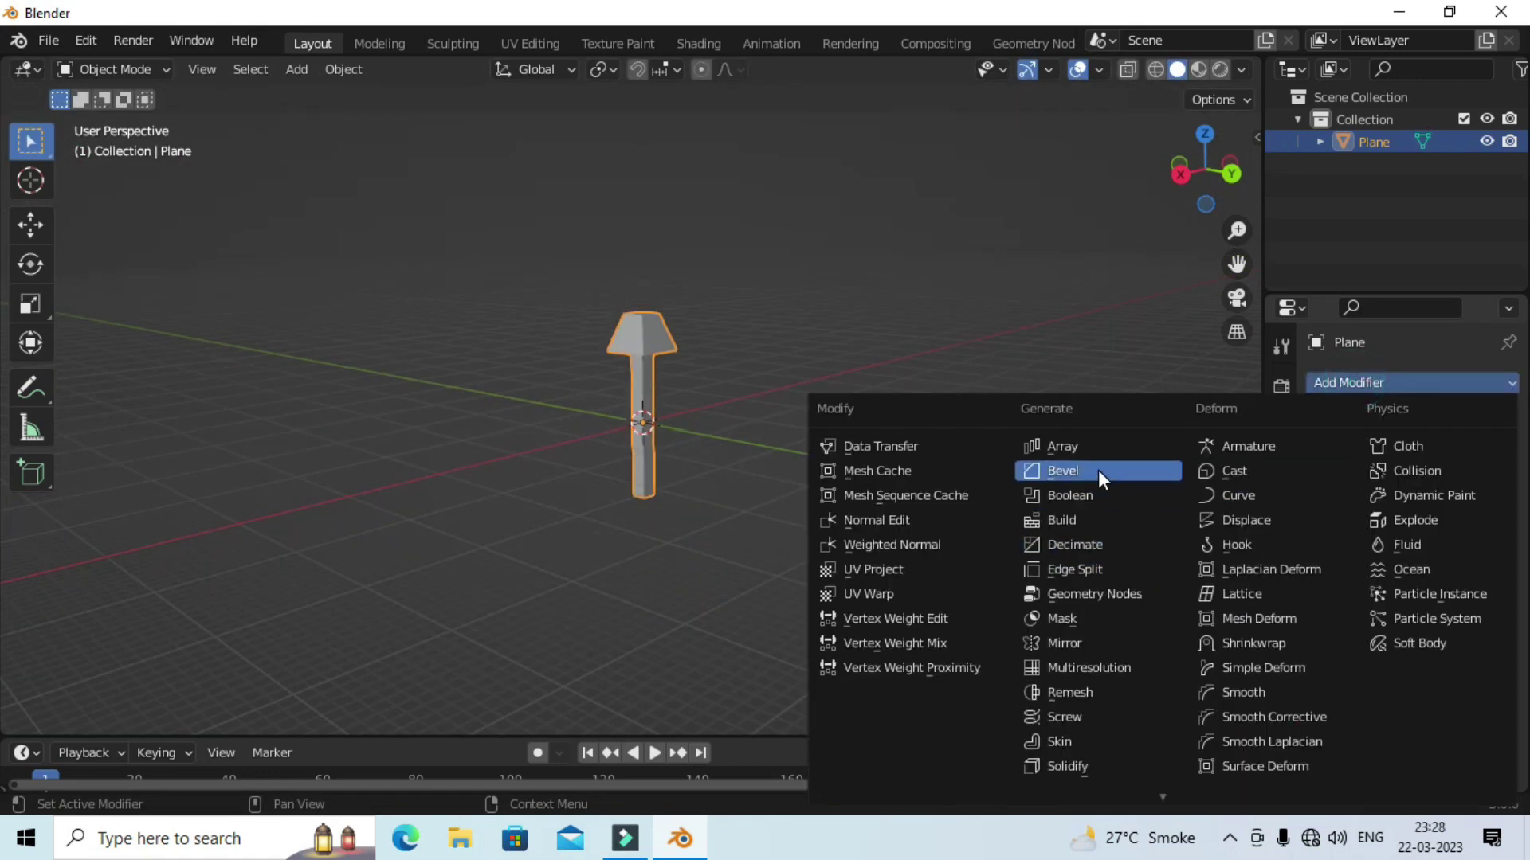
left_click(1098, 470)
scroll(869, 493, "up", 2)
left_click_drag(1434, 507, 1441, 540)
- Deselect the mushroom and split the 3D view into two side-by-side areas
scroll(764, 375, "down", 2)
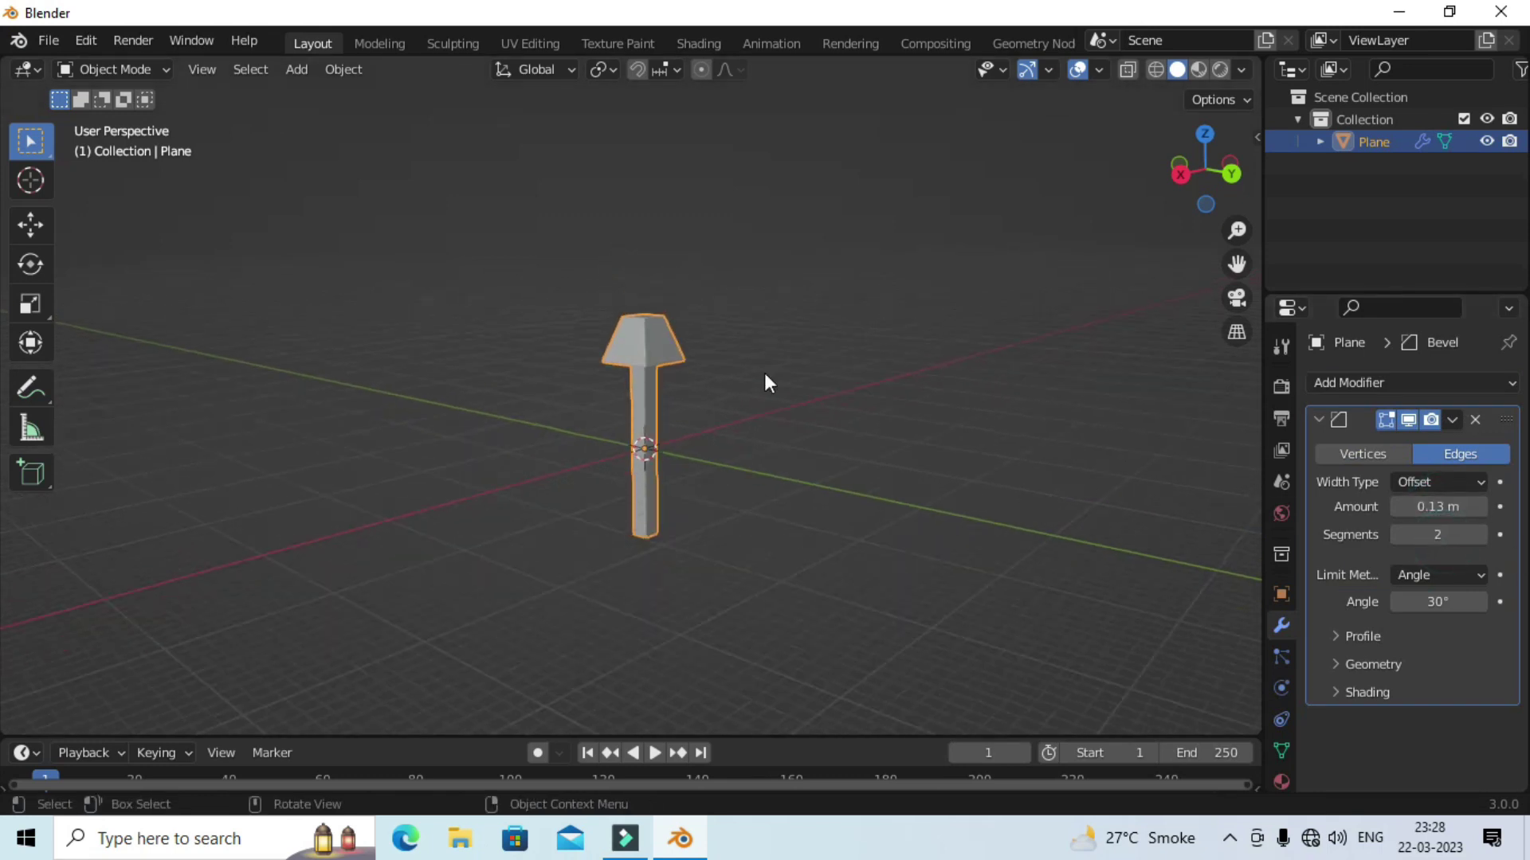
left_click(843, 370)
left_click_drag(1253, 56, 530, 318)
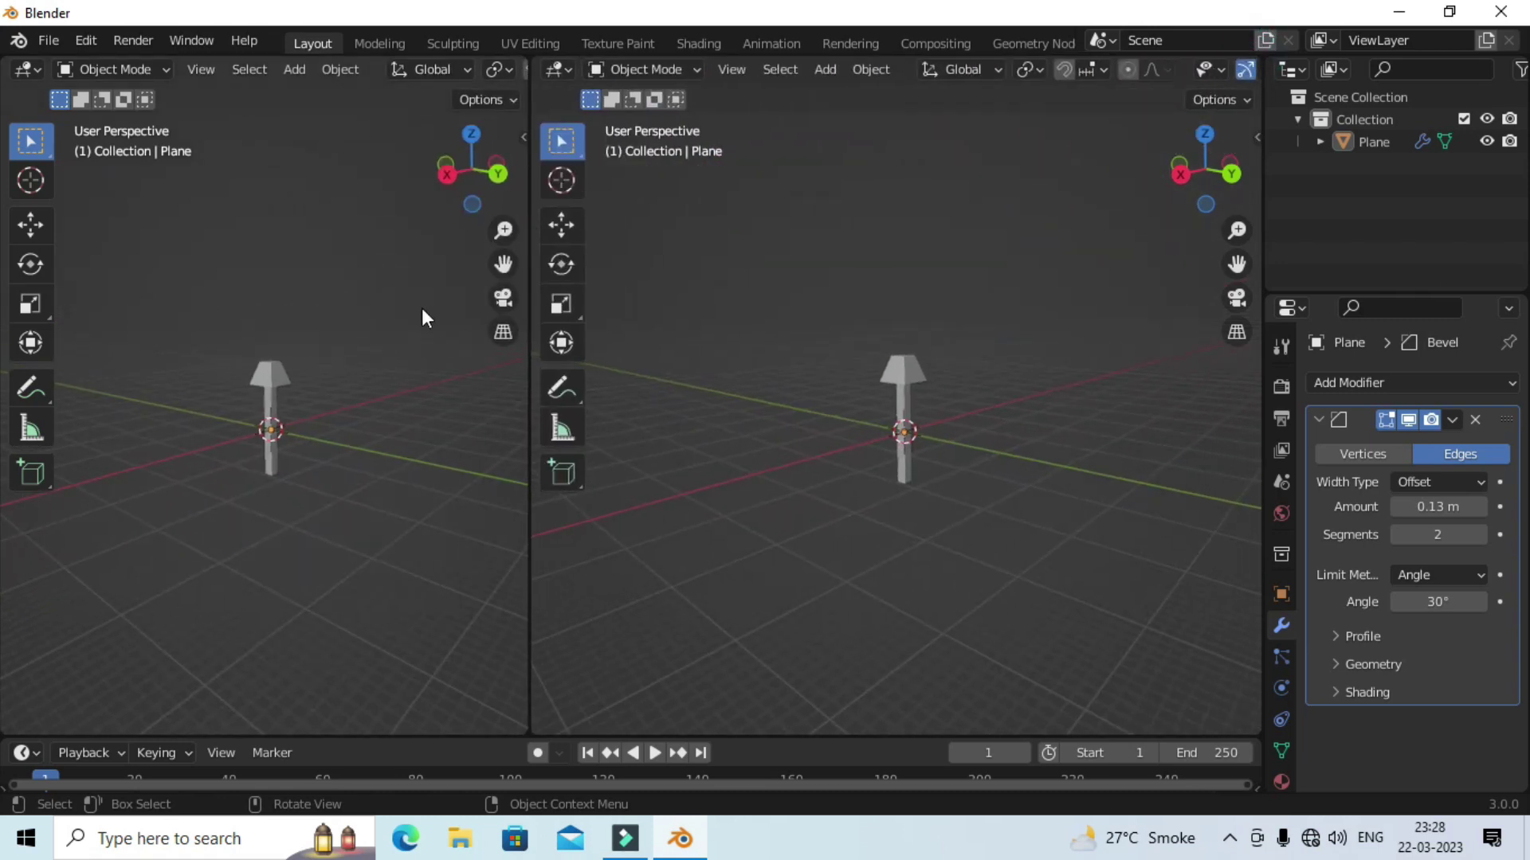
- Make the right area a Geometry Node Editor, hide its sidebar, and create a new node tree
scroll(423, 312, "up", 3)
left_click(560, 69)
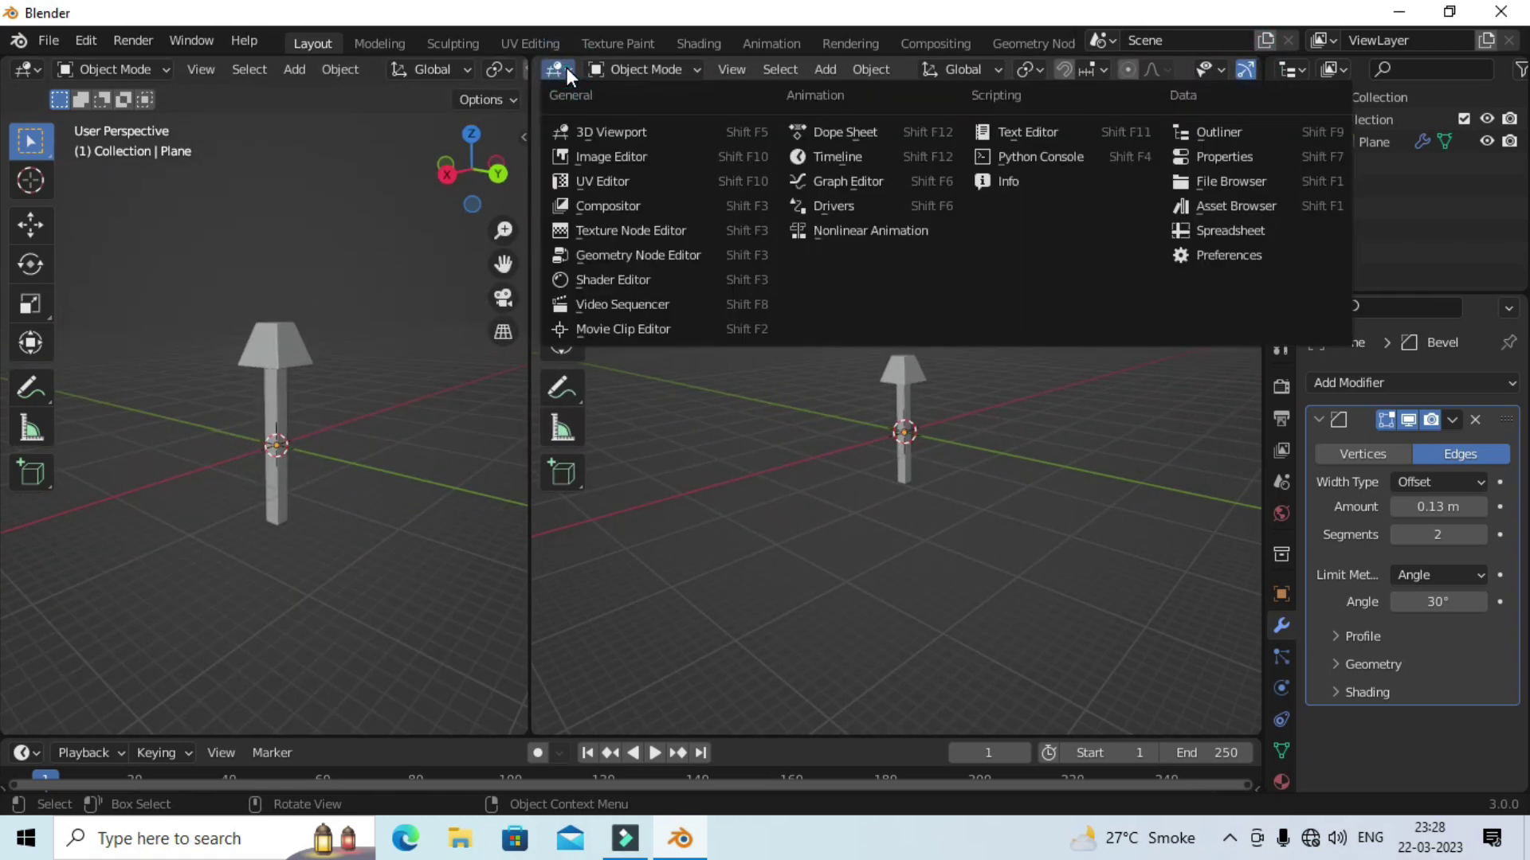
left_click(649, 254)
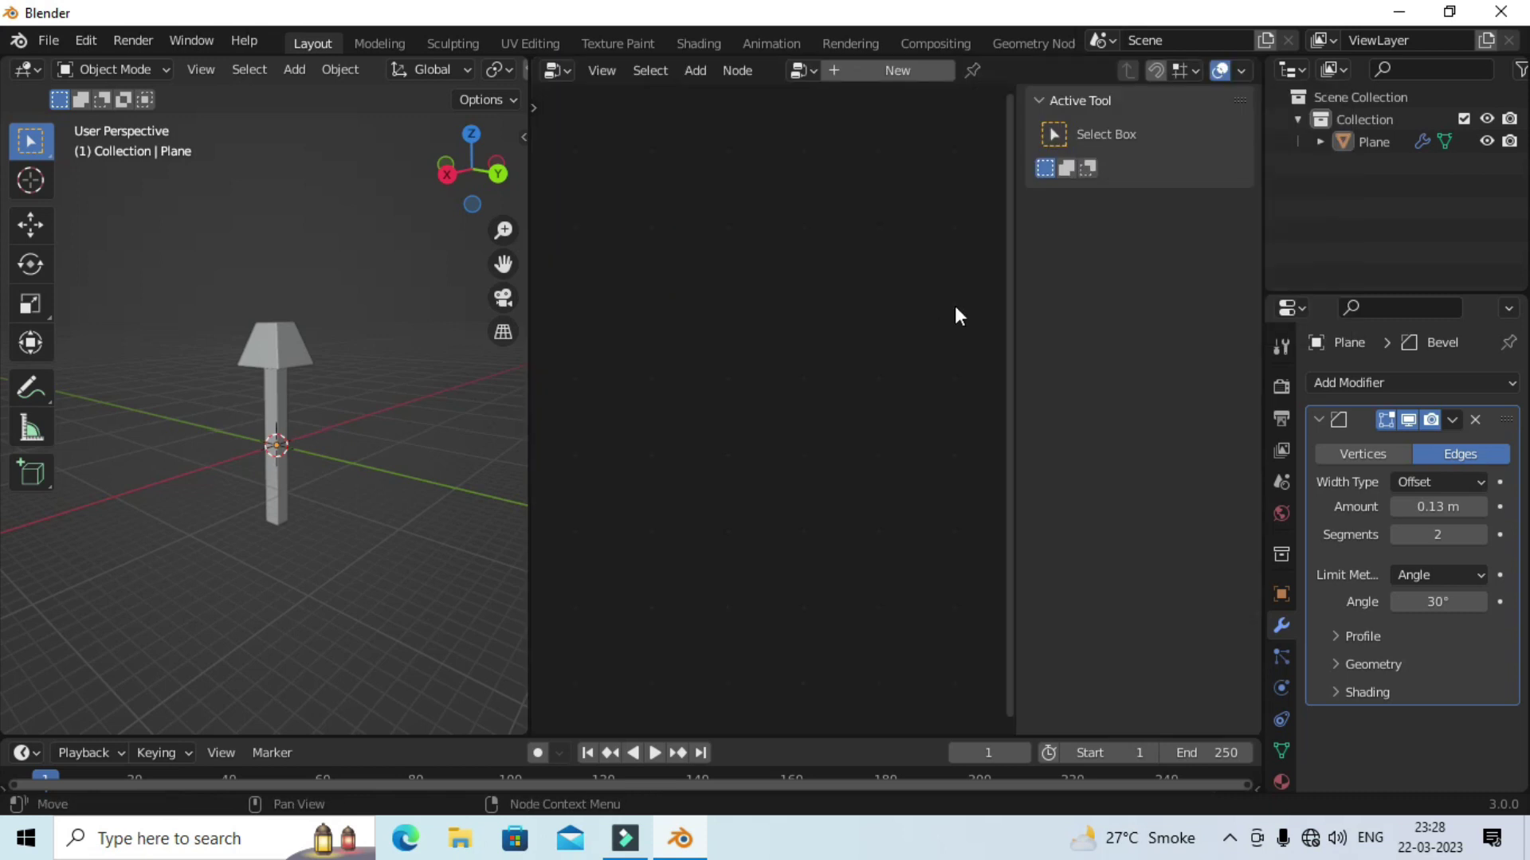
key("n")
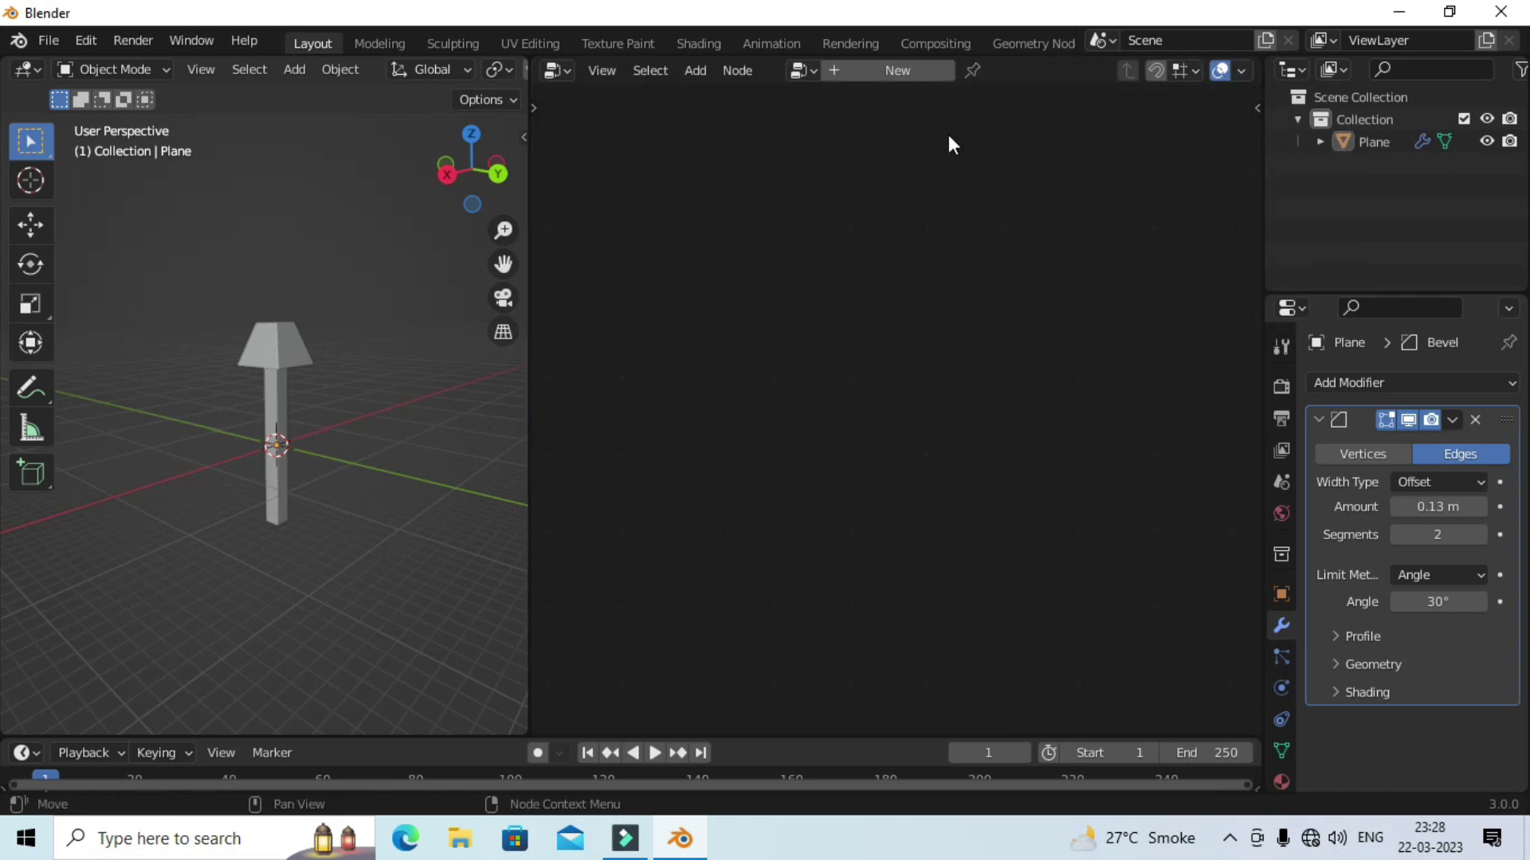
left_click(896, 72)
scroll(921, 251, "up", 1)
scroll(978, 329, "up", 2)
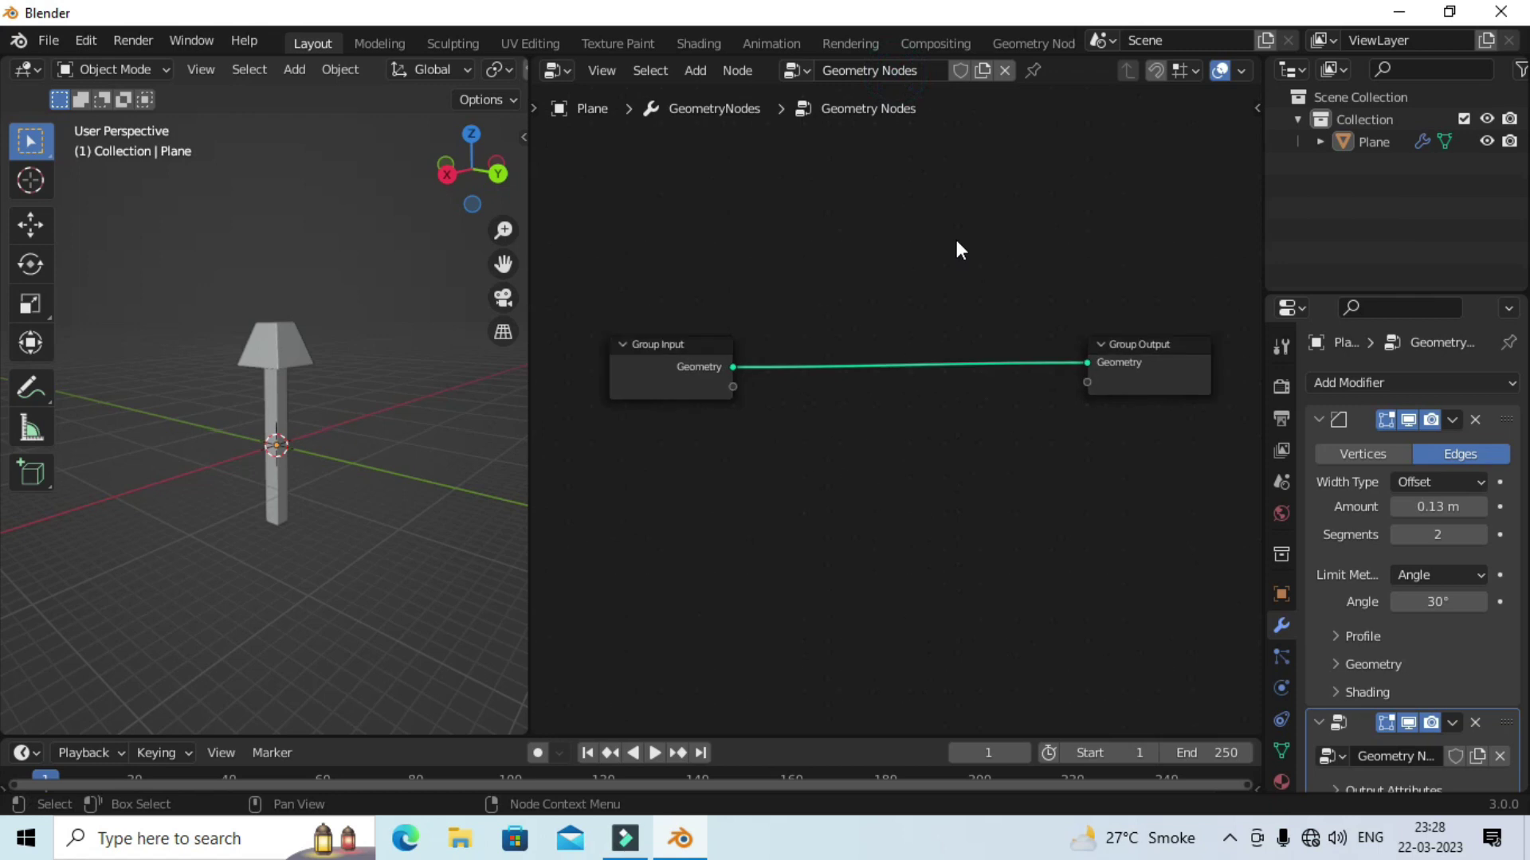
- Add a Grid node via search and place it above Group Input
left_click(688, 337)
left_click(1184, 353)
left_click(1024, 227)
left_click(697, 71)
left_click(725, 95)
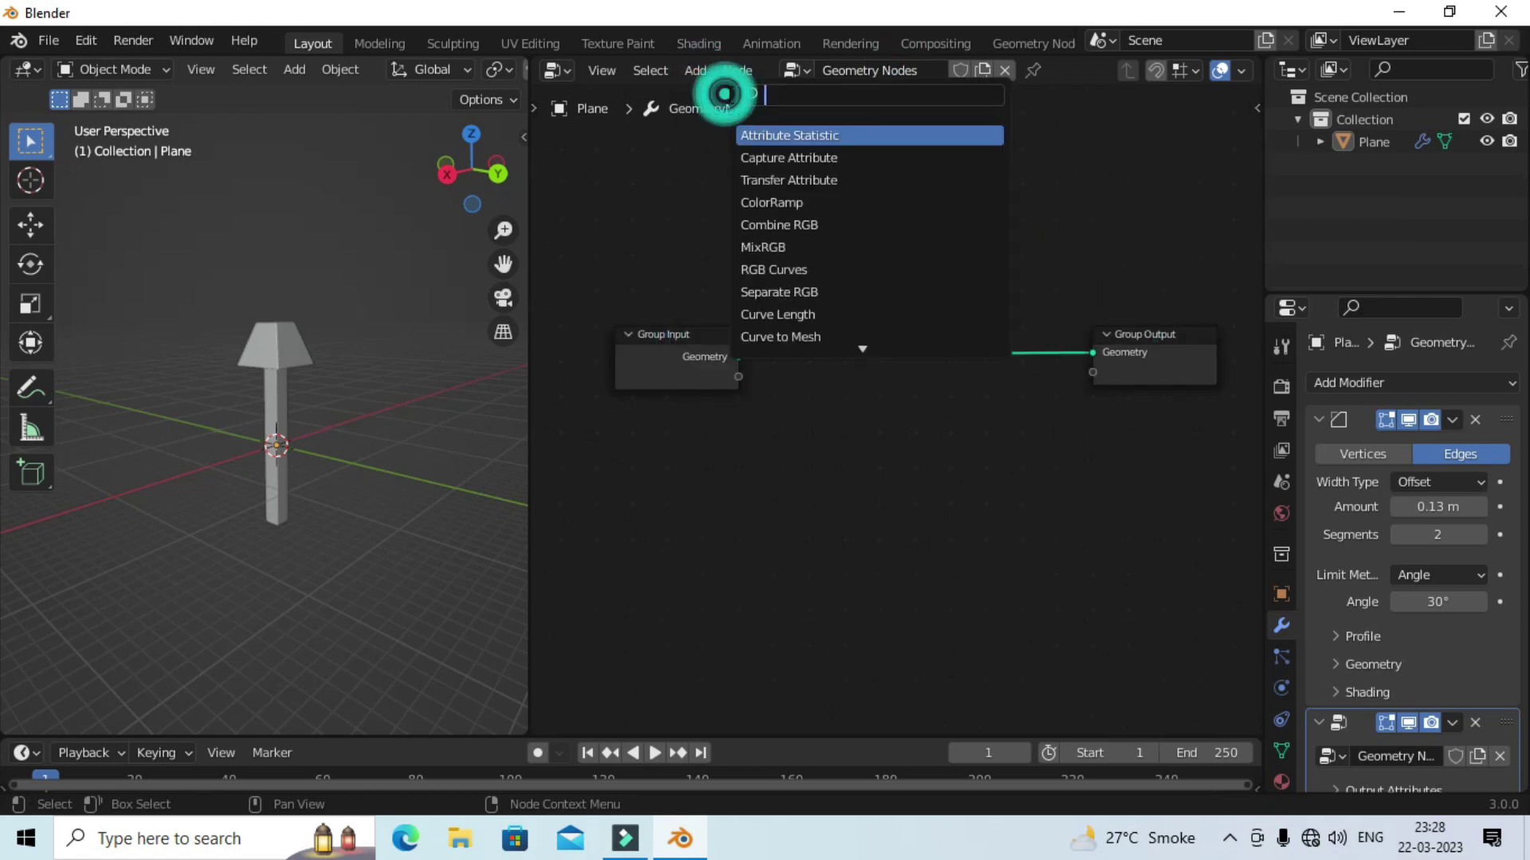
type("grid")
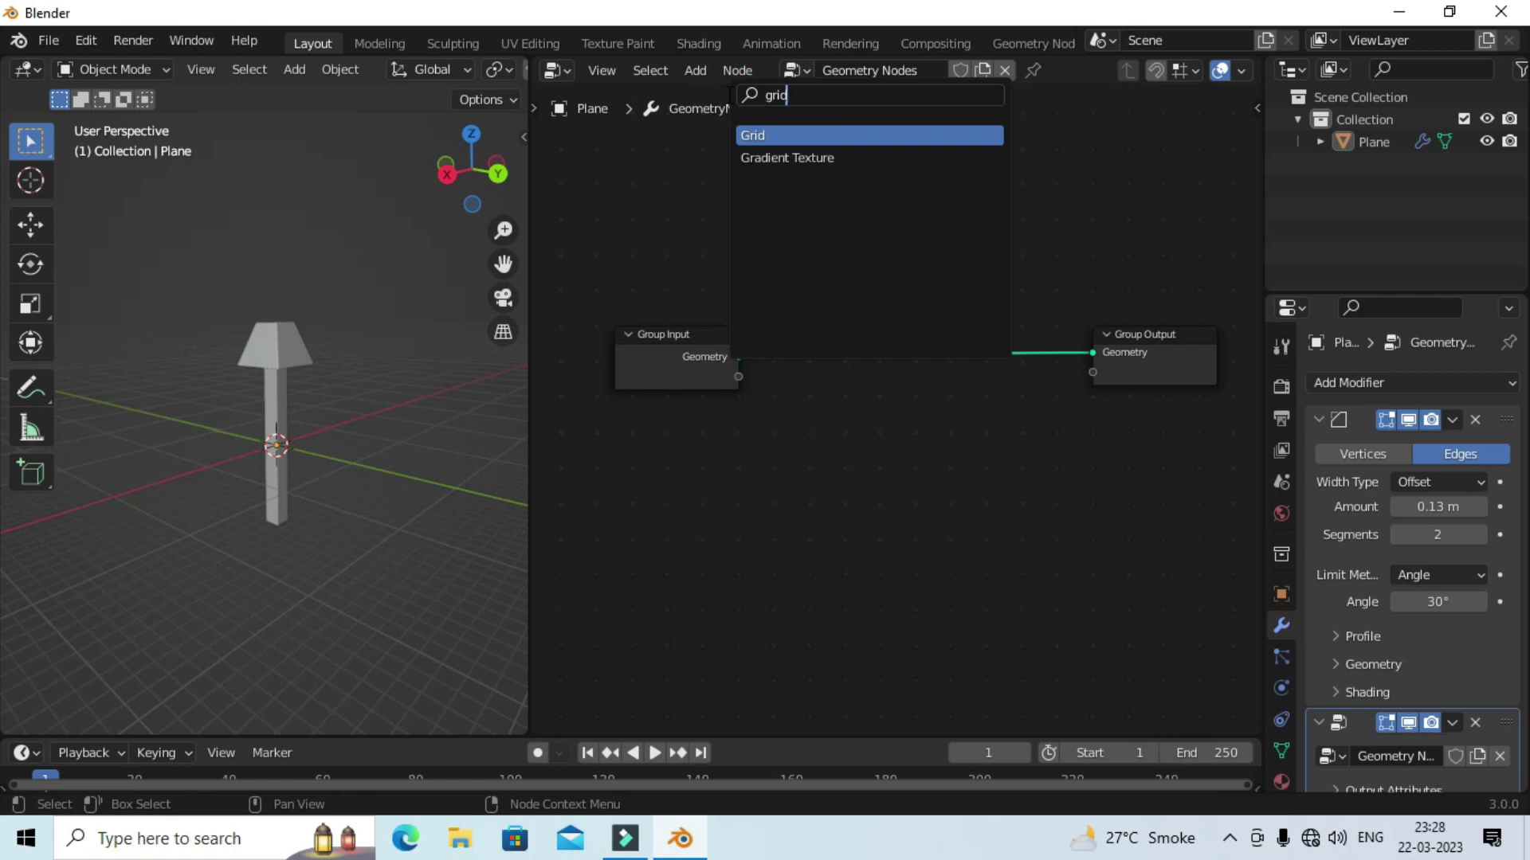
left_click(752, 134)
left_click(733, 208)
- Connect the Grid's Mesh output to the Group Output Geometry socket
mouse_move(732, 211)
left_mouse_down()
mouse_move(1041, 319)
mouse_move(1082, 353)
left_mouse_up()
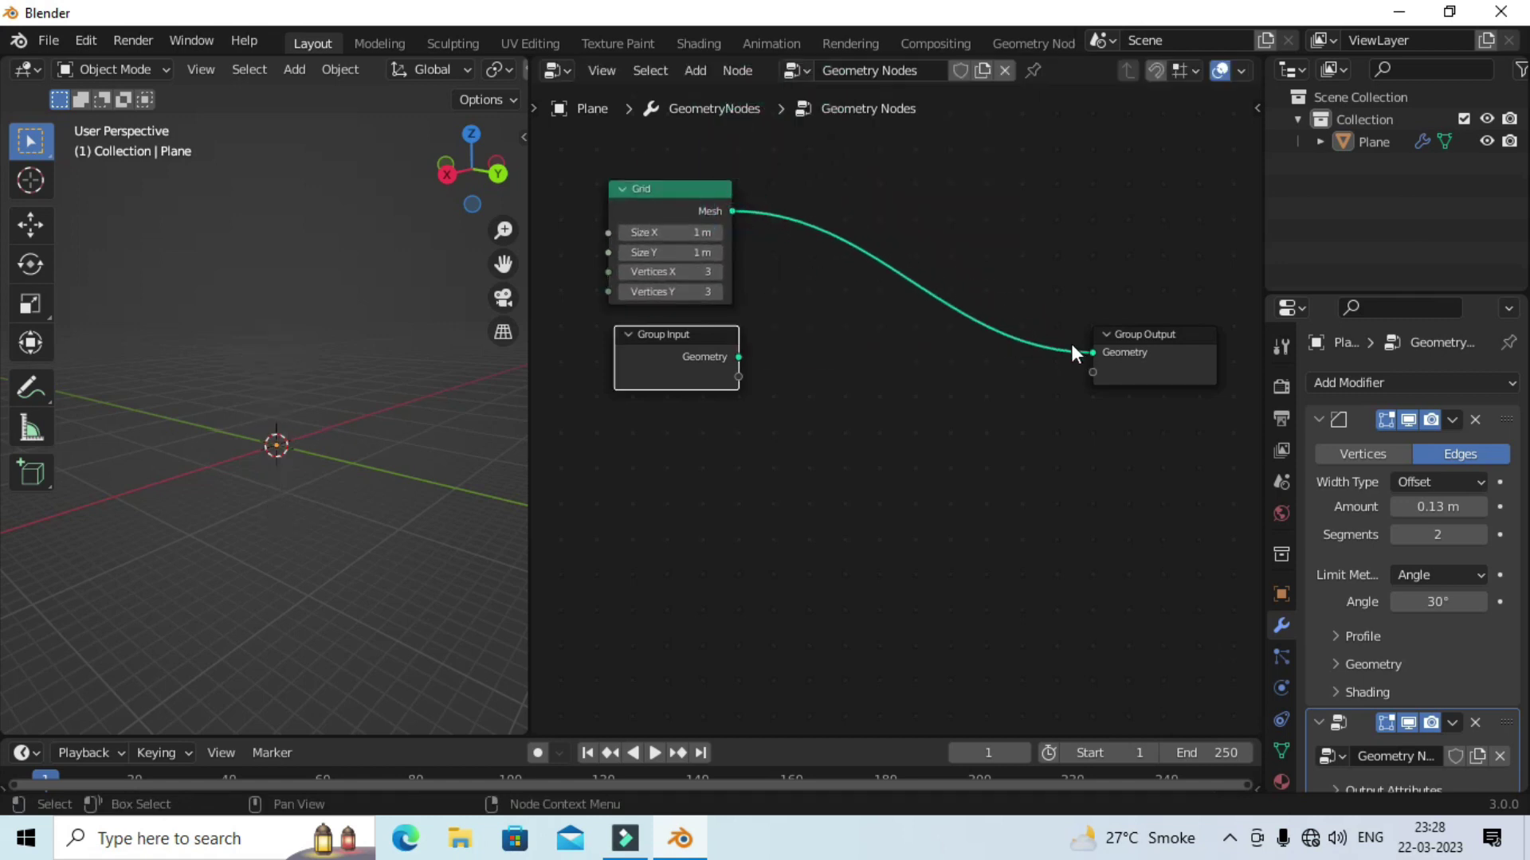
key("ctrl+z")
left_click(708, 191)
left_click(828, 203)
left_click_drag(740, 209, 1089, 354)
- Orbit the viewport to see the grid from above and select the Plane object
mouse_move(331, 318)
middle_mouse_down()
mouse_move(321, 409)
mouse_move(378, 379)
mouse_move(479, 398)
middle_mouse_up()
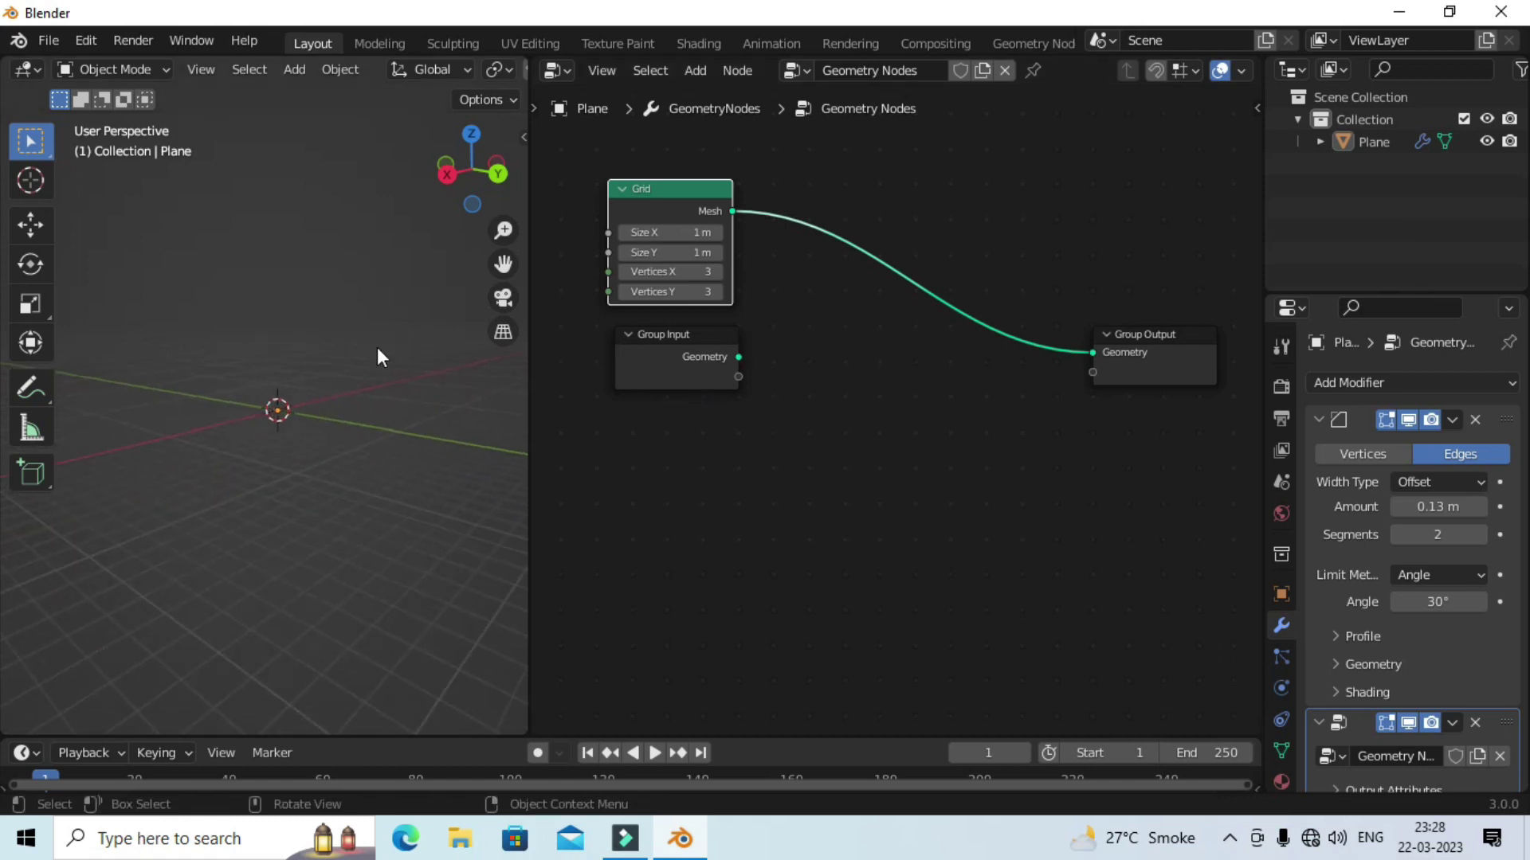
mouse_move(418, 473)
middle_mouse_down()
mouse_move(314, 404)
mouse_move(336, 429)
mouse_move(356, 369)
mouse_move(328, 484)
mouse_move(380, 444)
mouse_move(359, 431)
middle_mouse_up()
scroll(333, 484, "up", 3)
left_click(263, 412)
scroll(349, 485, "down", 5)
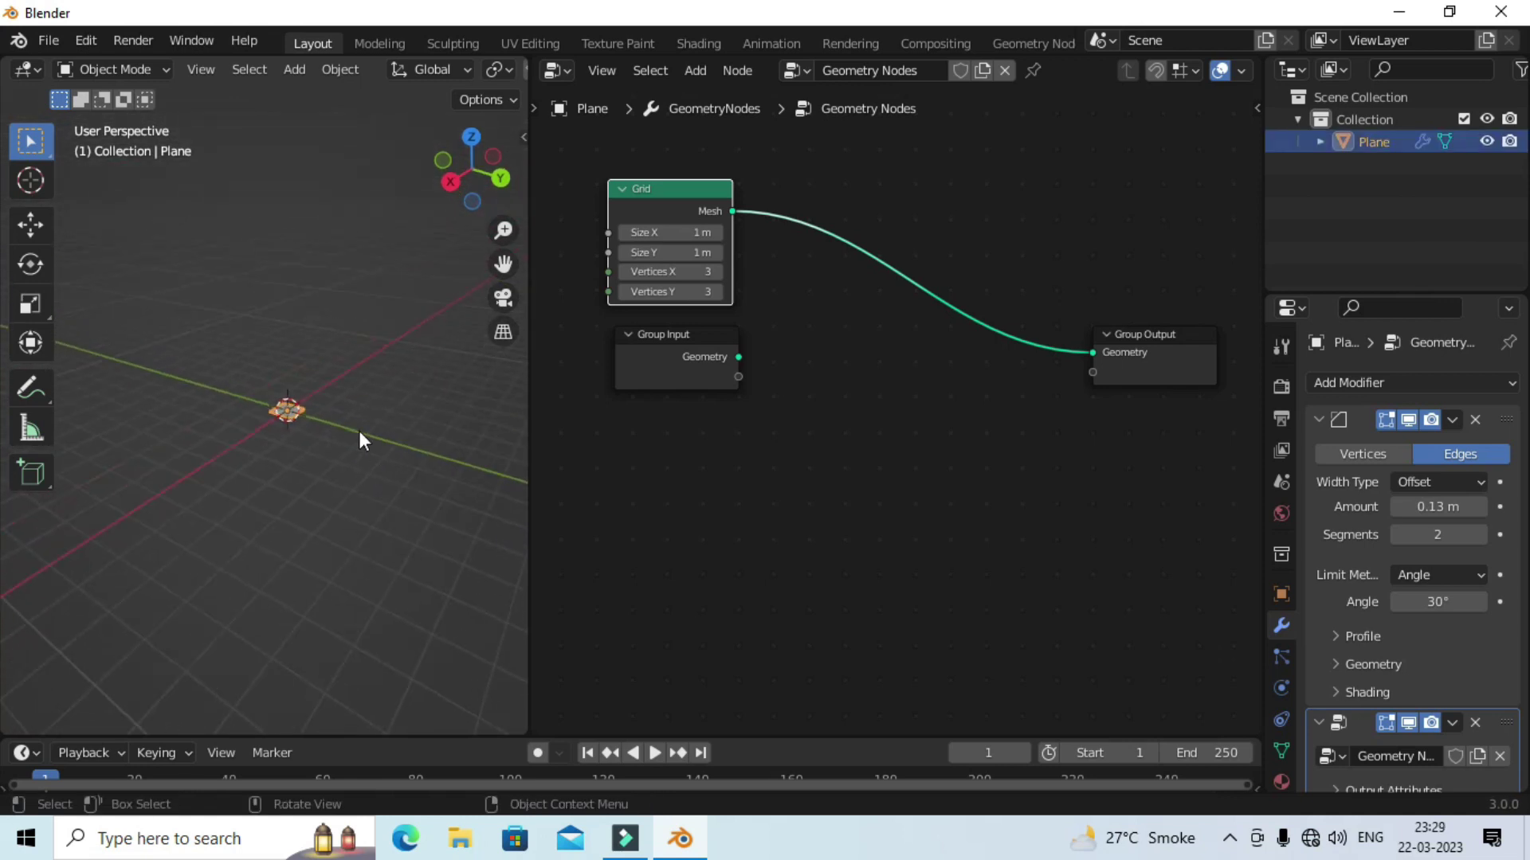
scroll(919, 498, "down", 1)
scroll(981, 484, "down", 1)
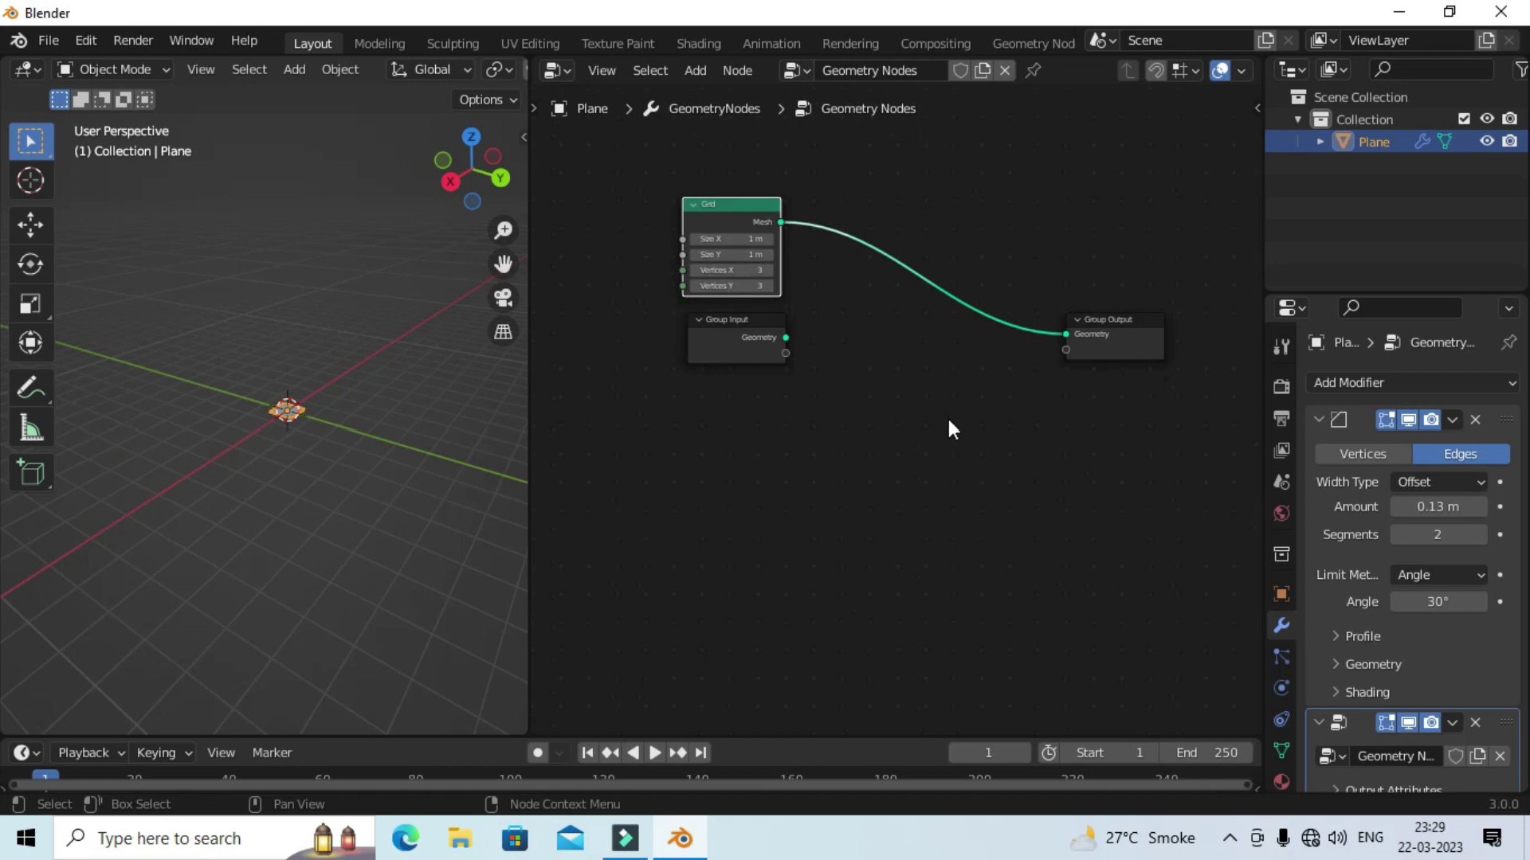
- Drop an Instance on Points node onto the Grid–Output link and feed Group Input geometry into its Instance socket
left_click(696, 71)
left_click(736, 96)
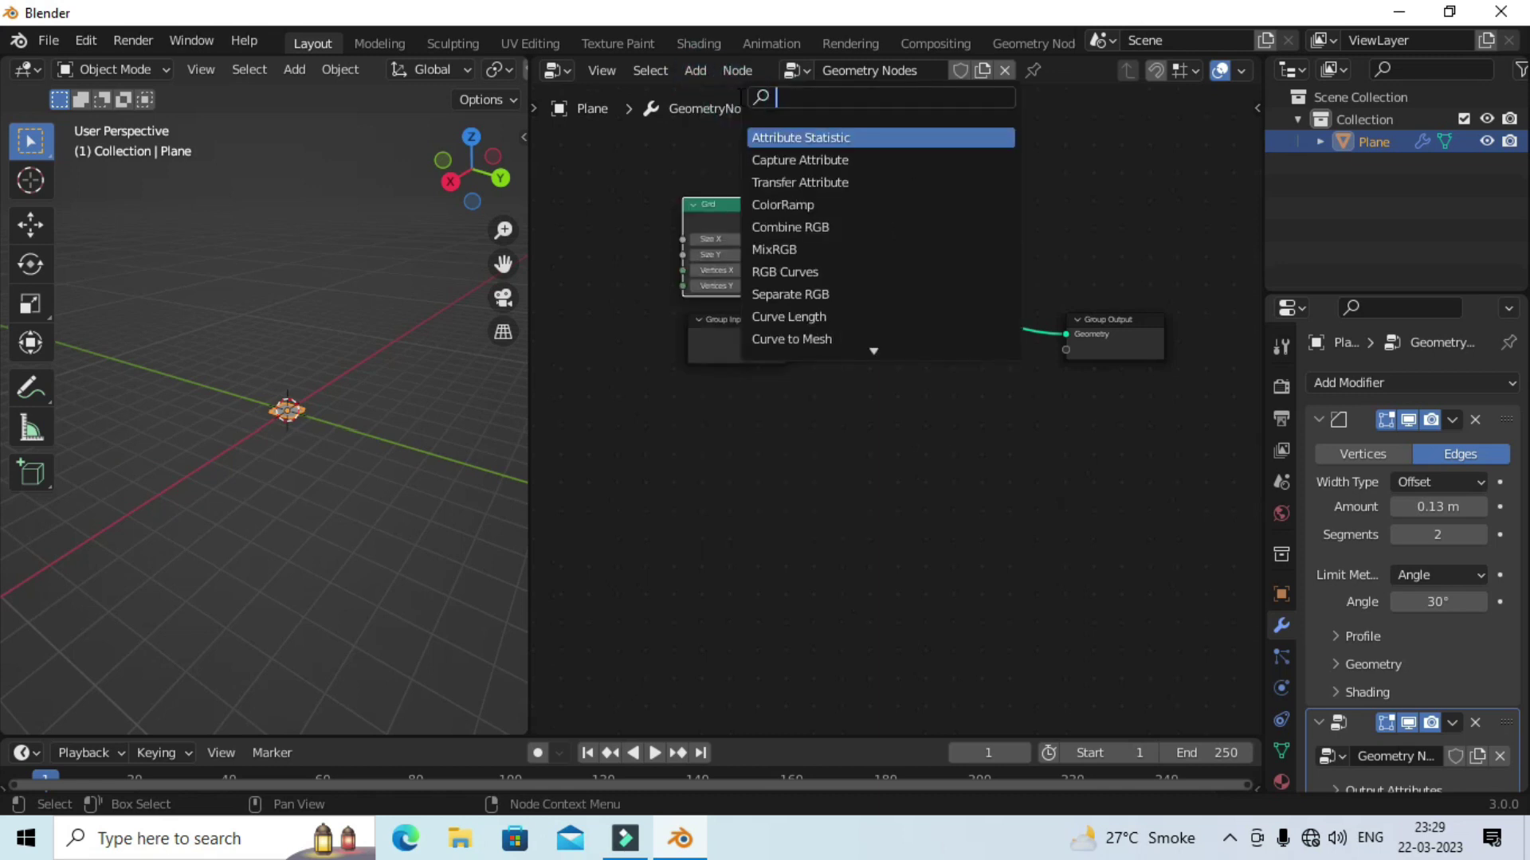
type("inst")
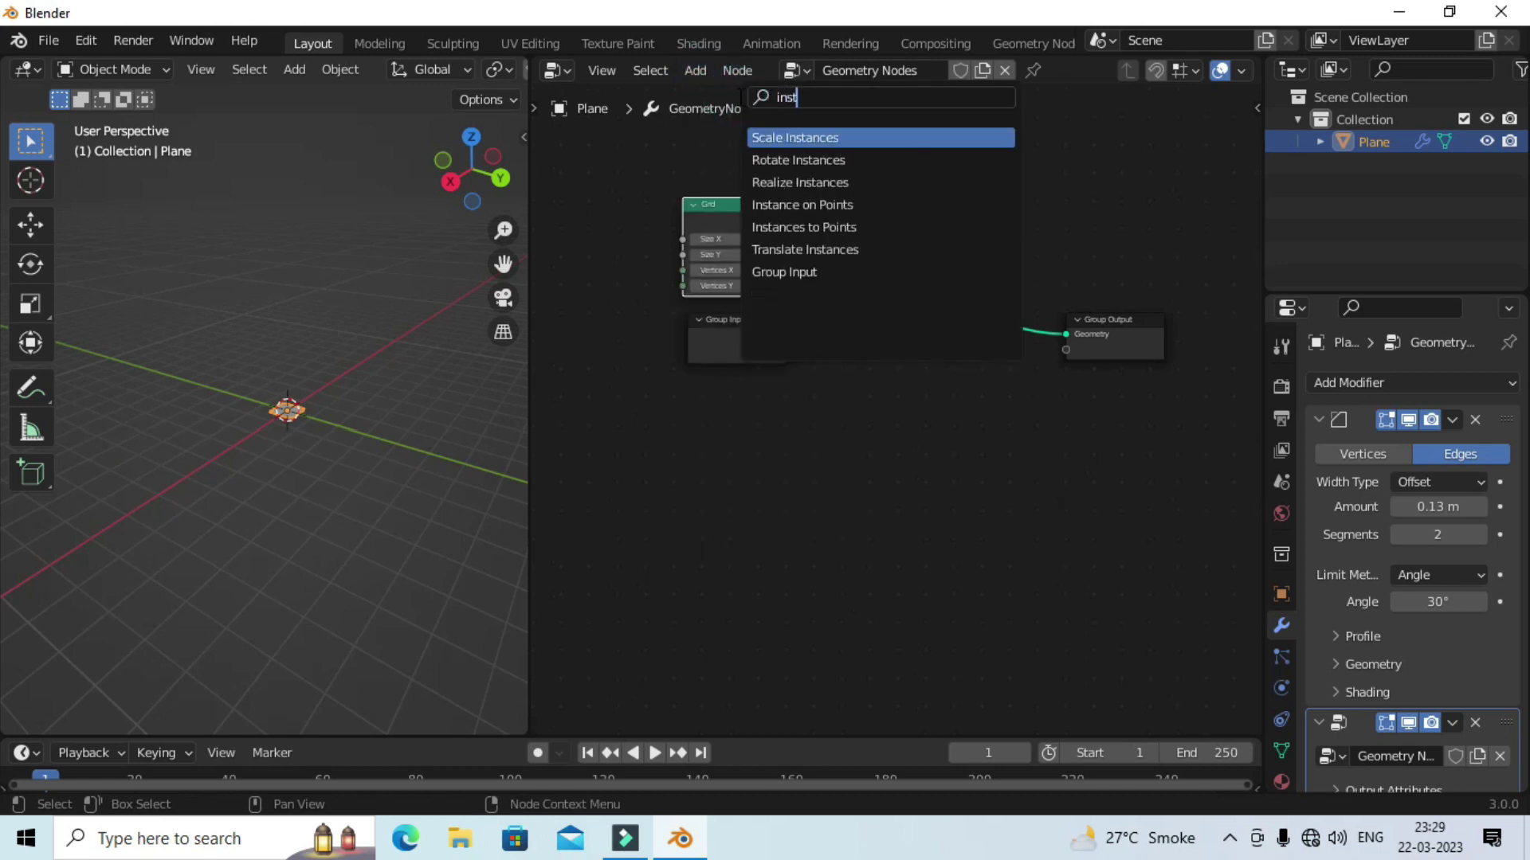
left_click(778, 210)
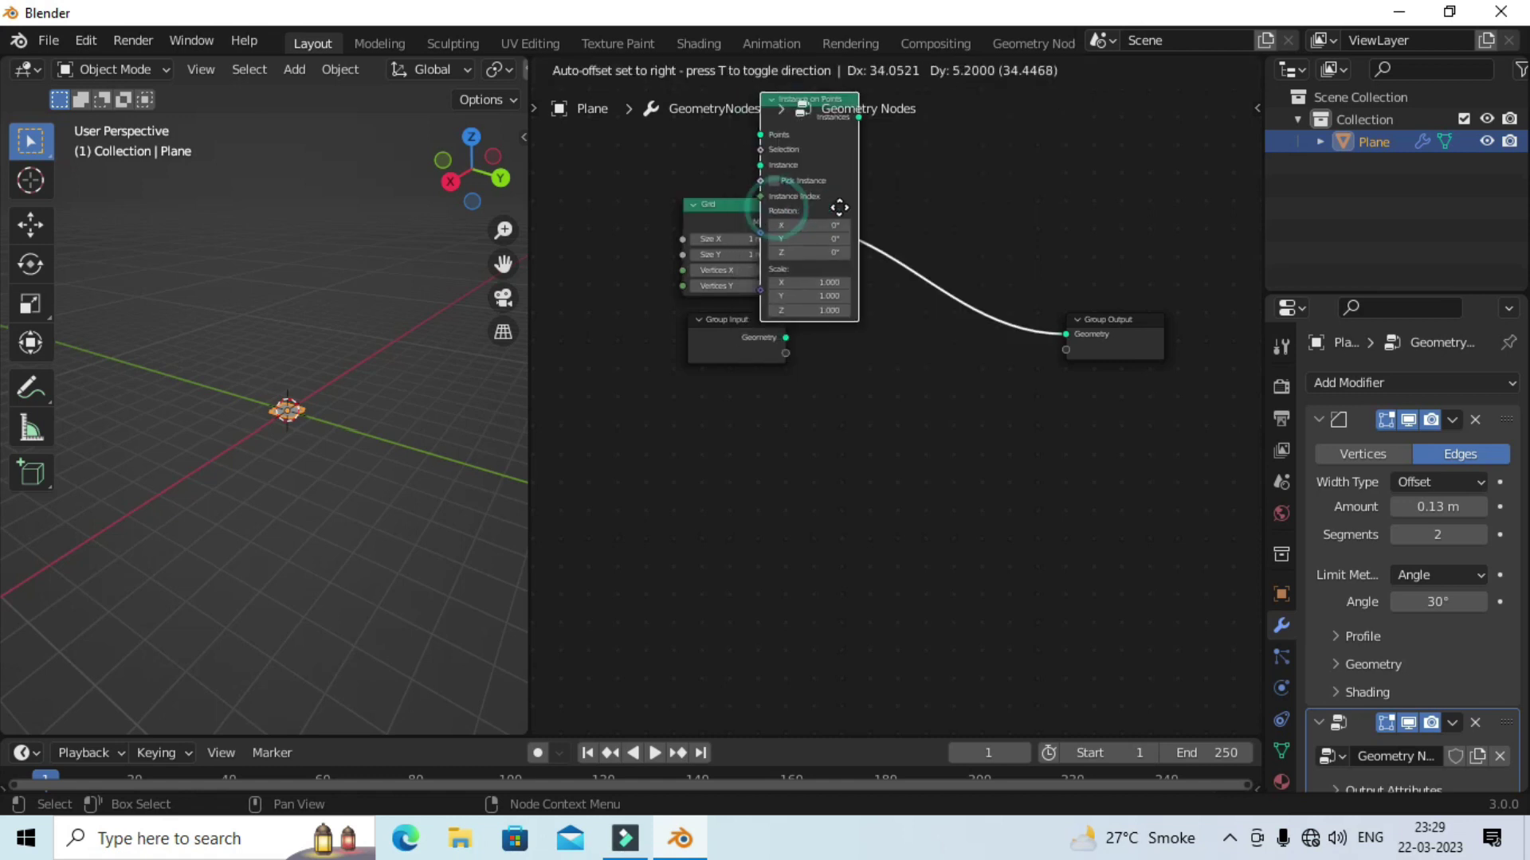
left_click(1031, 369)
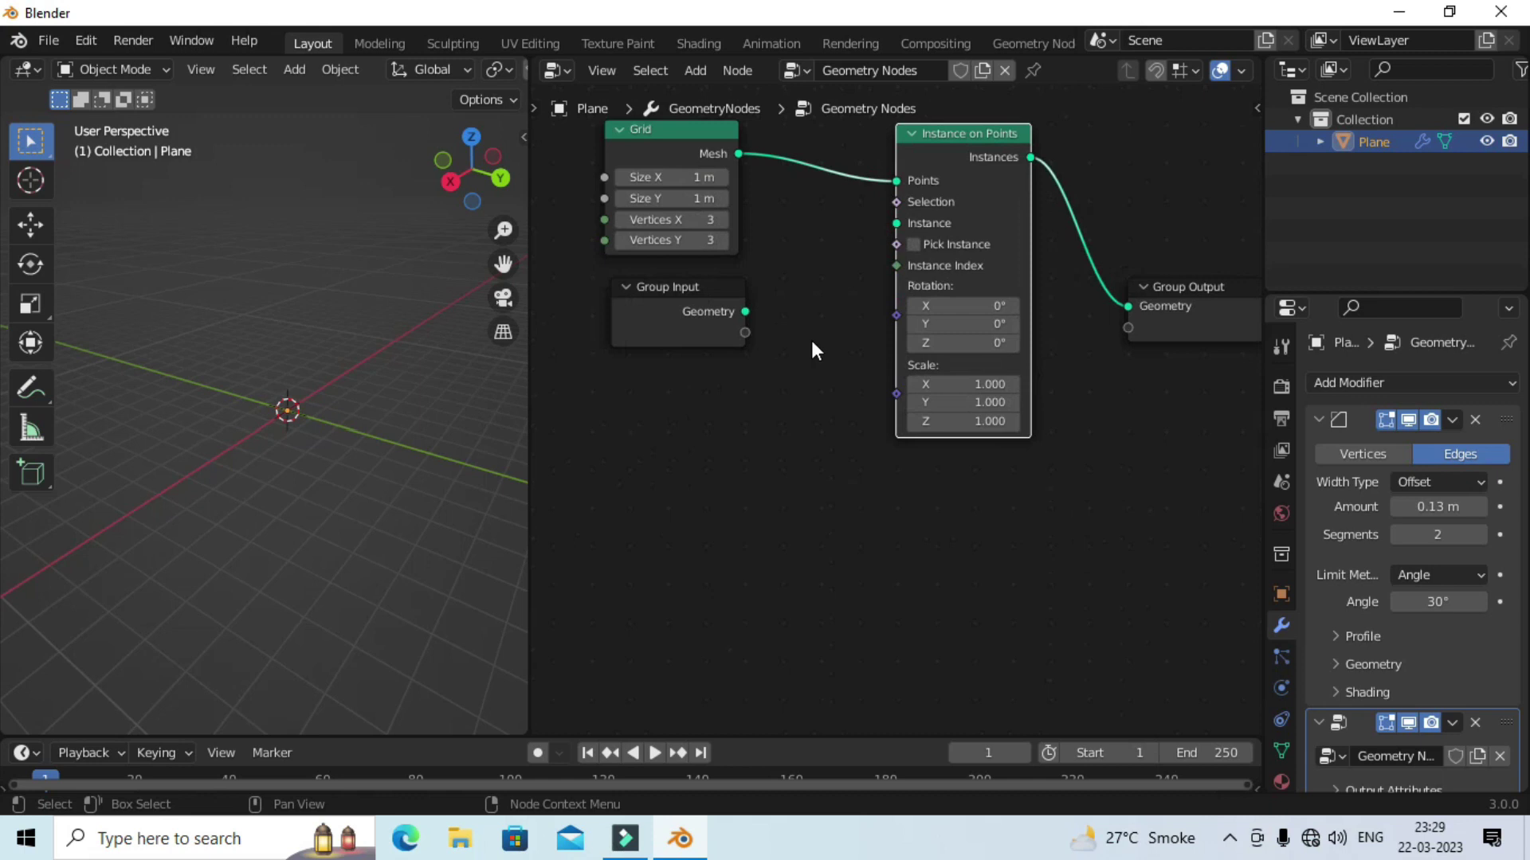
scroll(801, 373, "up", 1)
left_click_drag(762, 372, 908, 285)
middle_click_drag(469, 303, 366, 338)
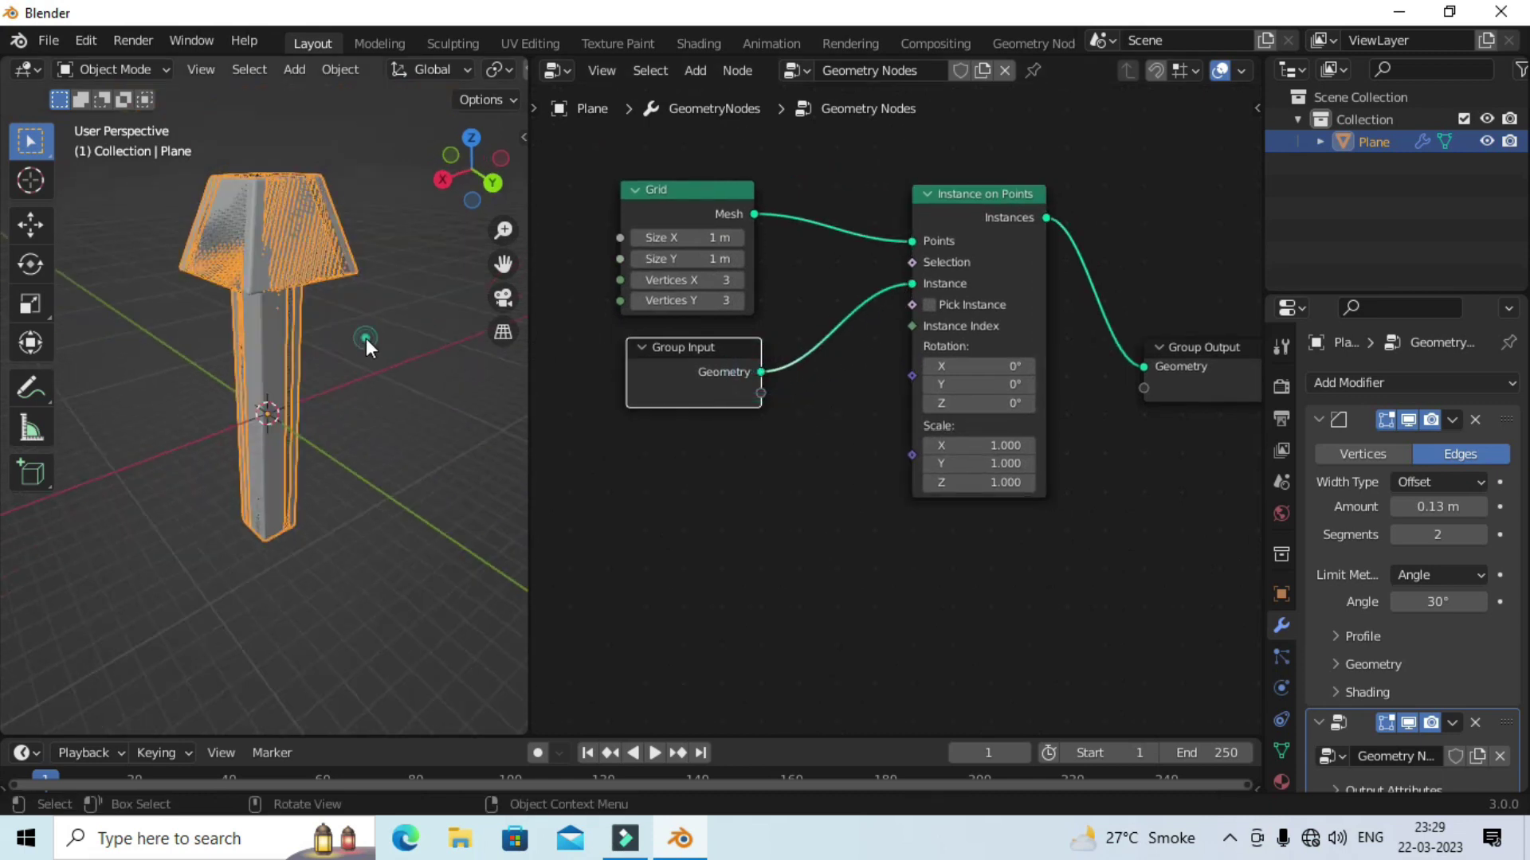
left_click(380, 357)
- Enlarge the Grid node's size to about 25 m
scroll(718, 446, "down", 1)
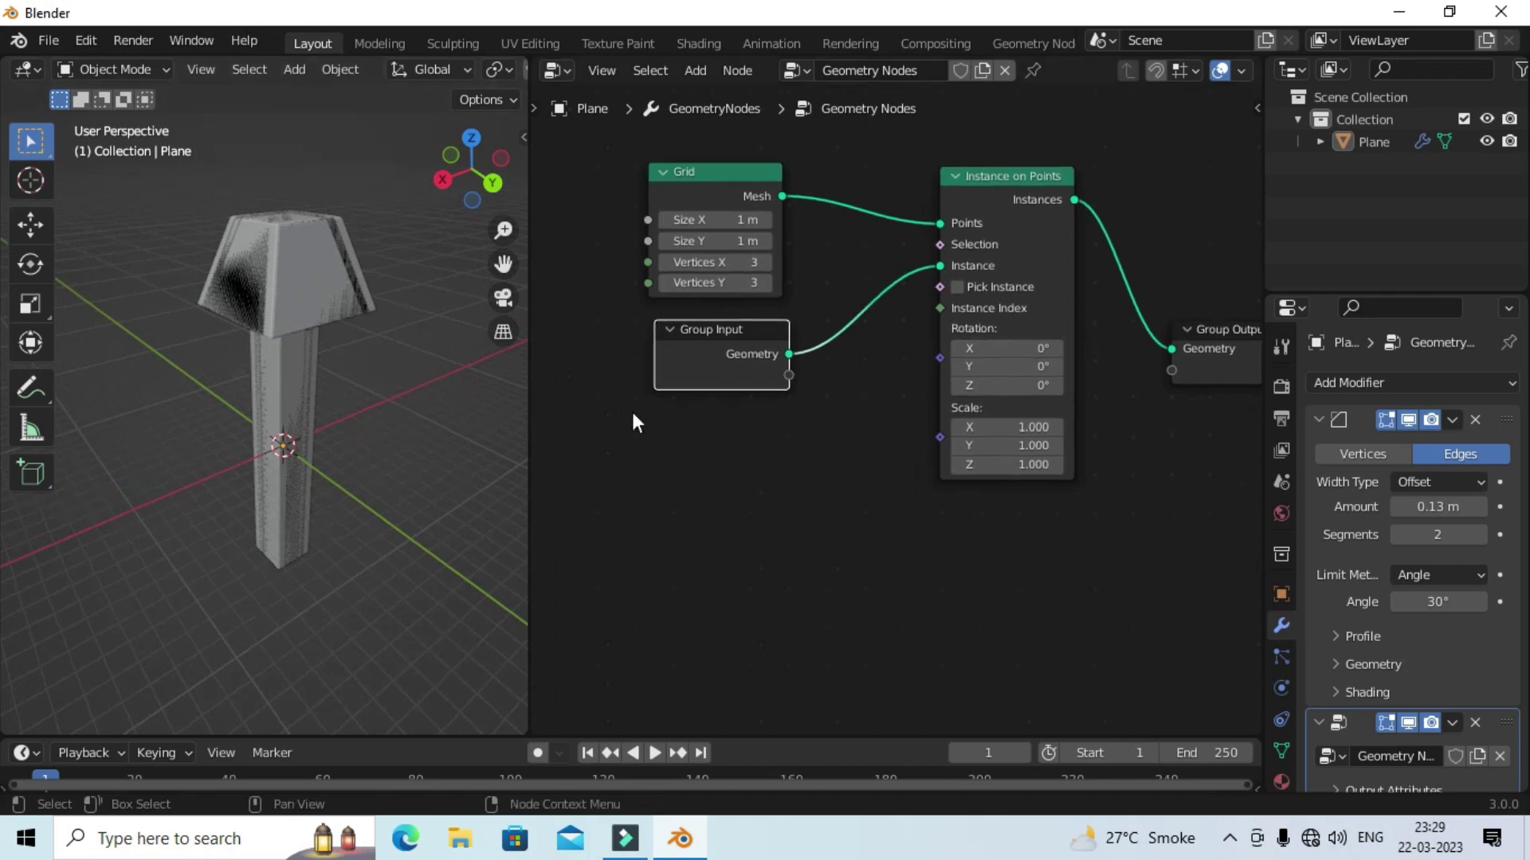
middle_click_drag(478, 391, 388, 368)
left_click_drag(761, 233, 765, 254)
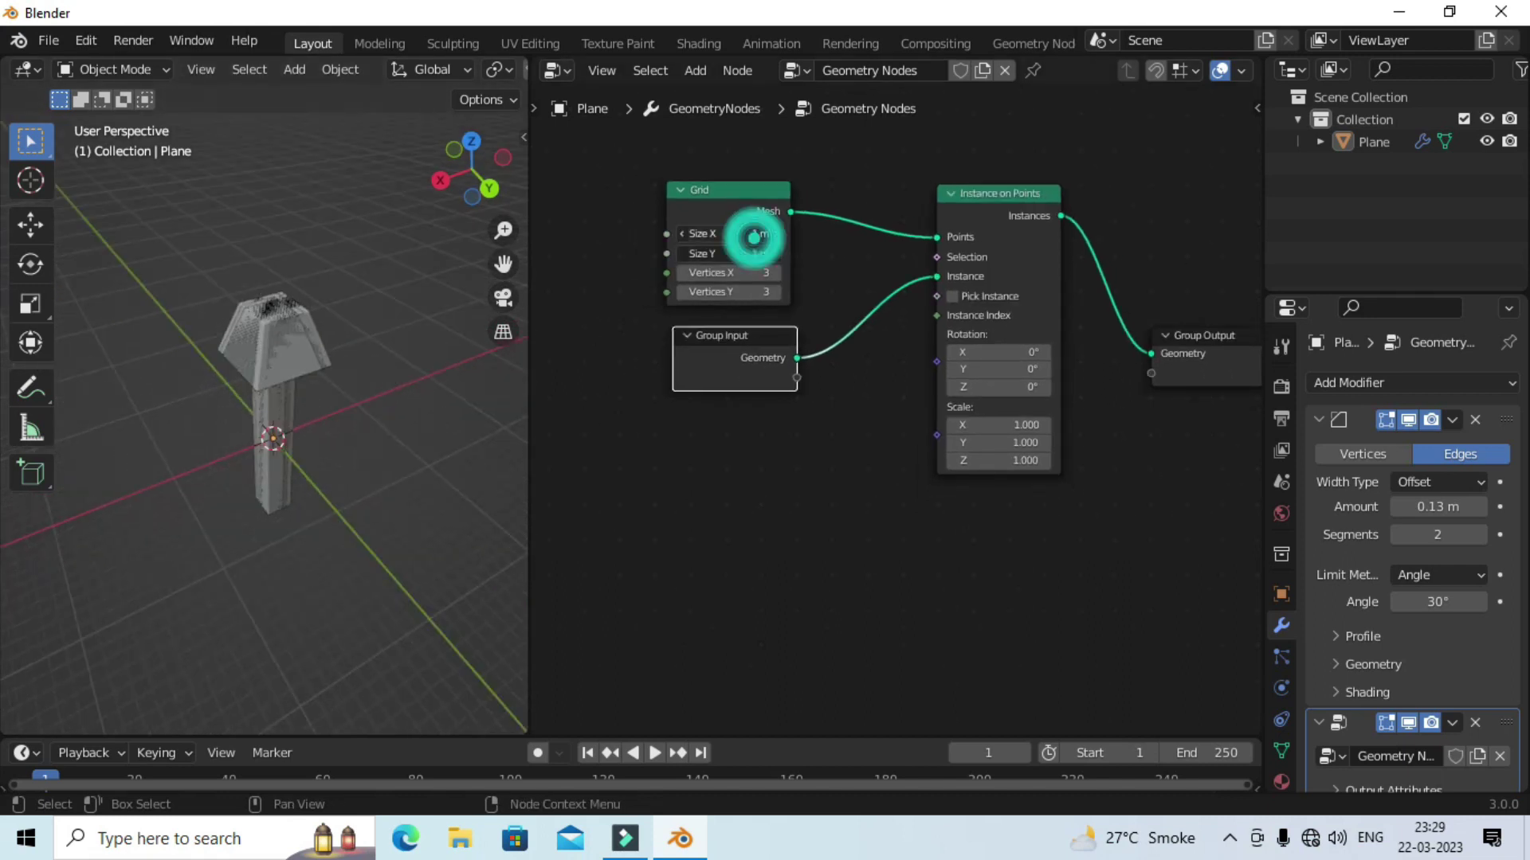
mouse_move(765, 253)
left_mouse_down()
mouse_move(876, 254)
mouse_move(776, 254)
left_mouse_up()
mouse_move(327, 307)
middle_mouse_down()
mouse_move(383, 300)
mouse_move(757, 358)
middle_mouse_up()
- Set the Grid to 4×4 vertices and widen it to about 40.6 m
mouse_move(746, 276)
left_mouse_down()
mouse_move(729, 275)
mouse_move(789, 273)
left_mouse_up()
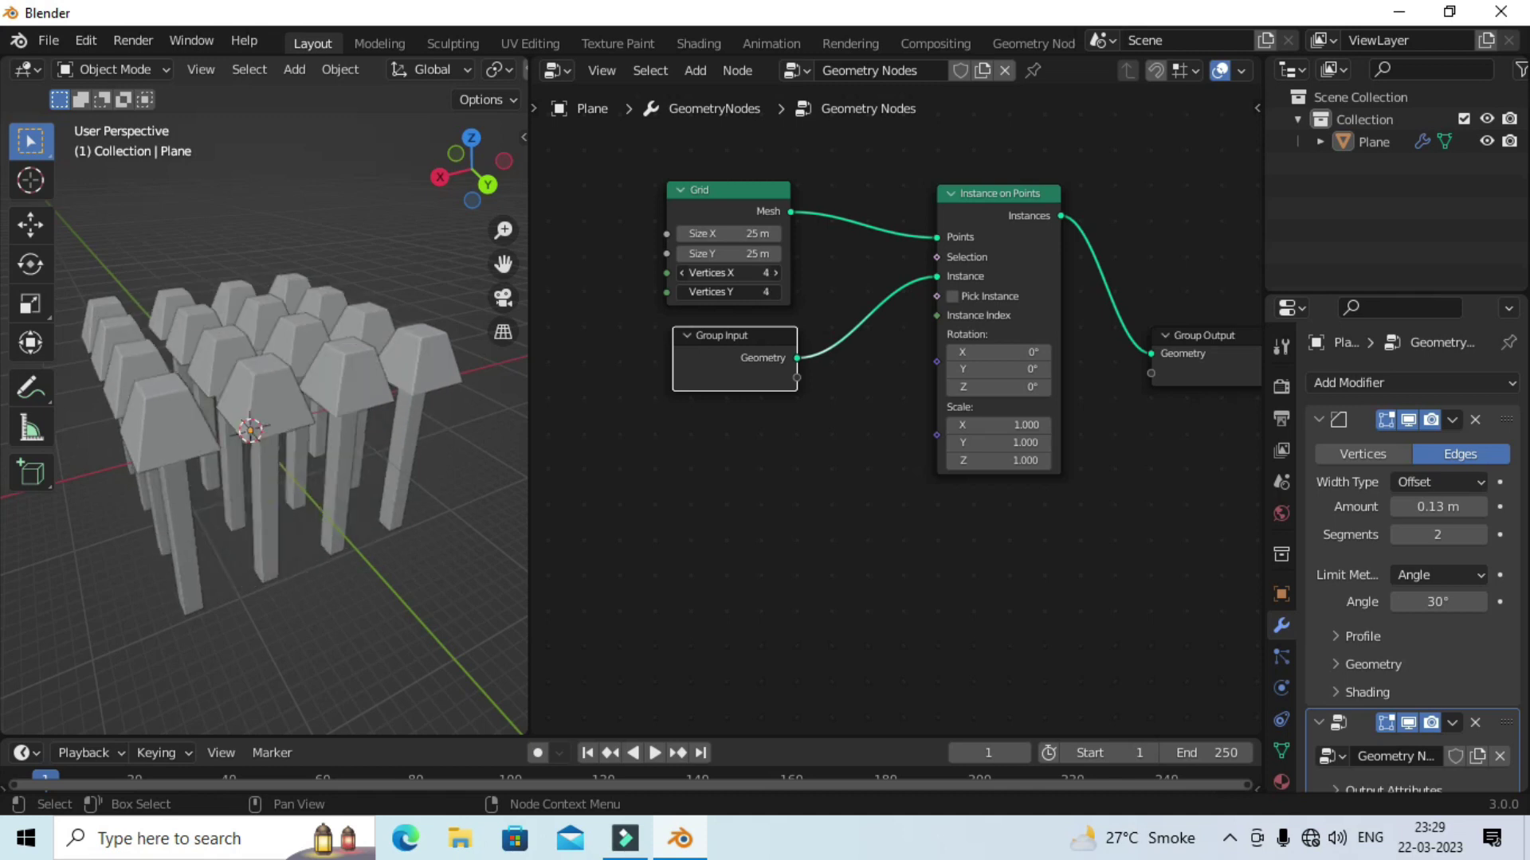
middle_click_drag(239, 382, 269, 362)
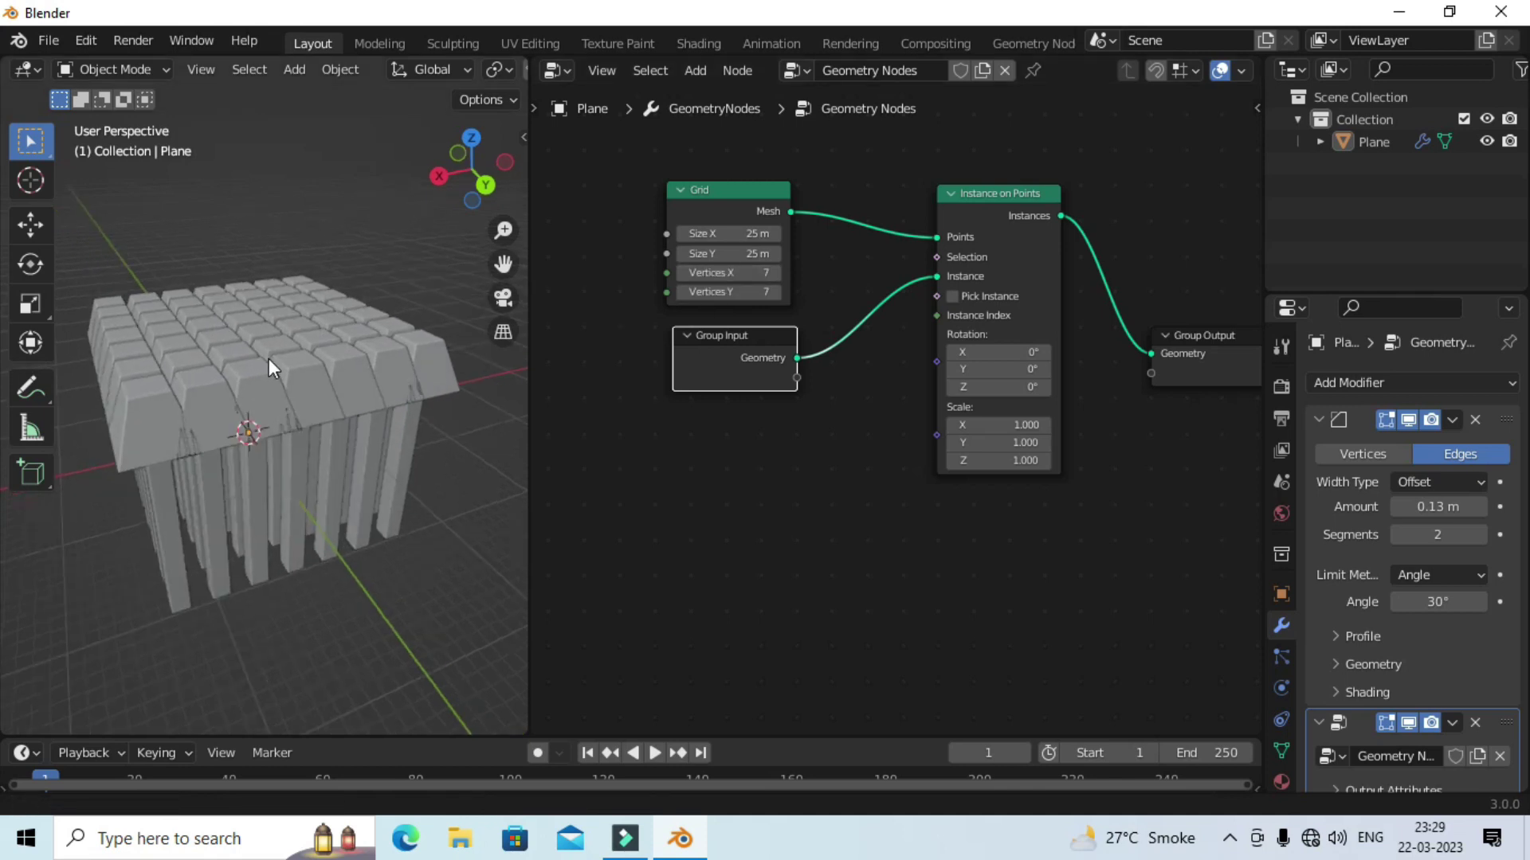
left_click(730, 275)
mouse_move(730, 276)
left_mouse_down()
mouse_move(717, 276)
mouse_move(749, 233)
mouse_move(768, 233)
left_mouse_up()
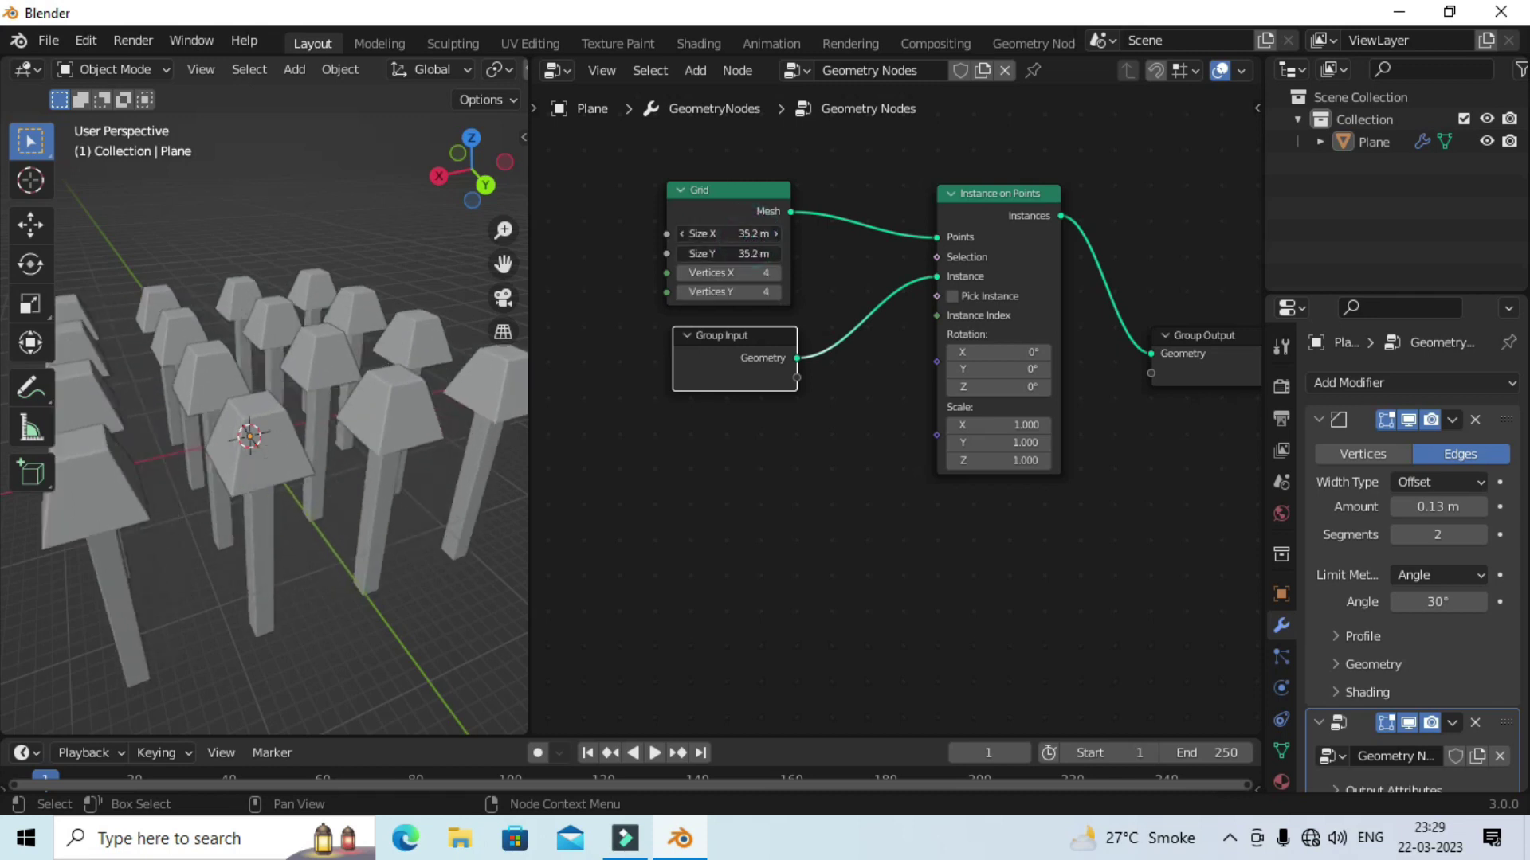
scroll(838, 319, "down", 2)
middle_click_drag(319, 320, 391, 253)
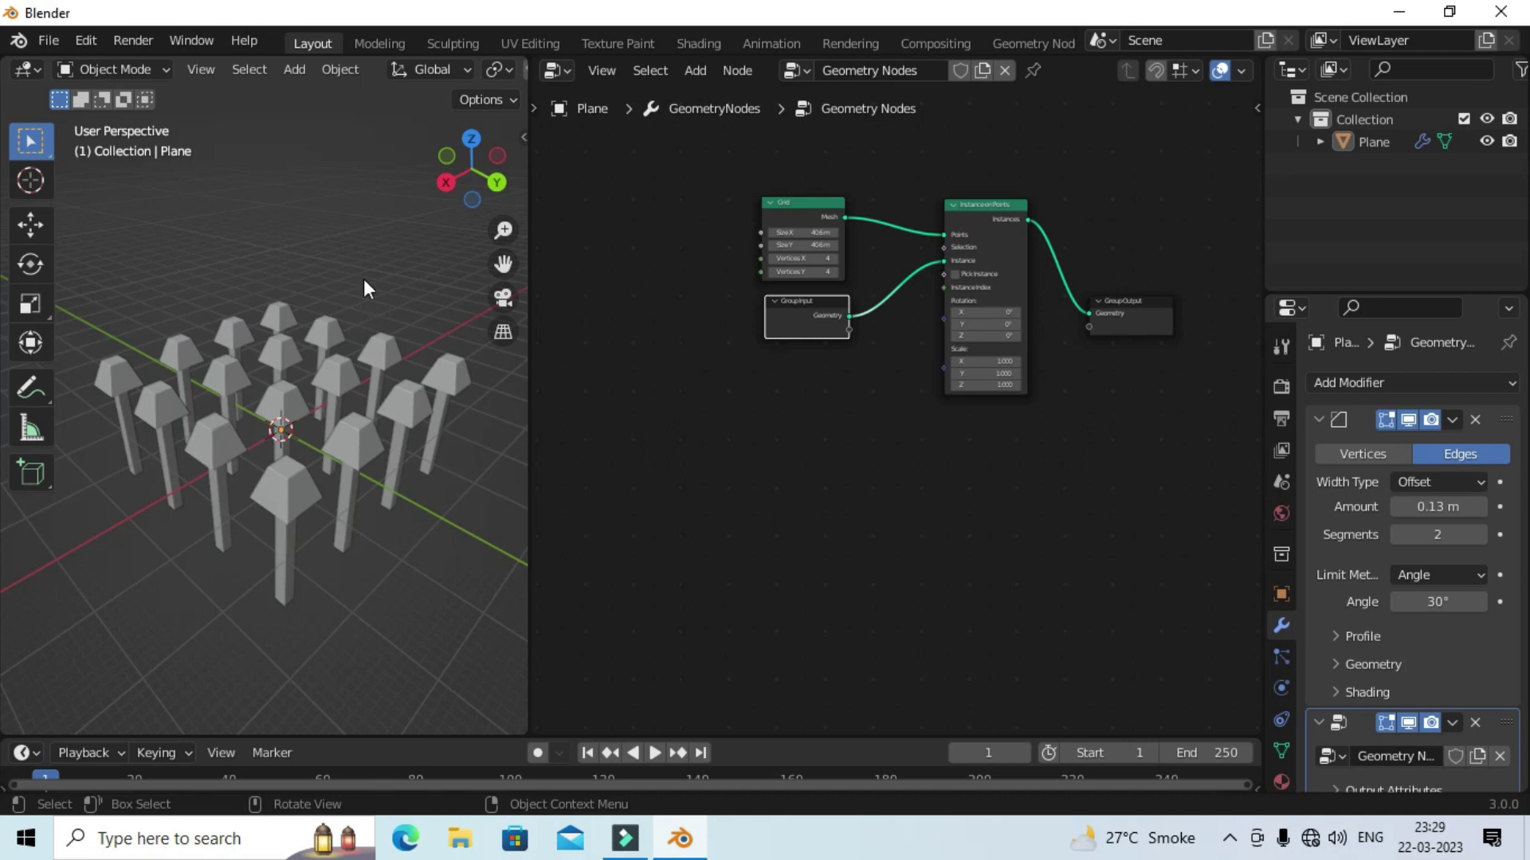
- Add a UV Sphere, move it above the mushroom field, and scale it up
left_click(296, 71)
mouse_move(327, 95)
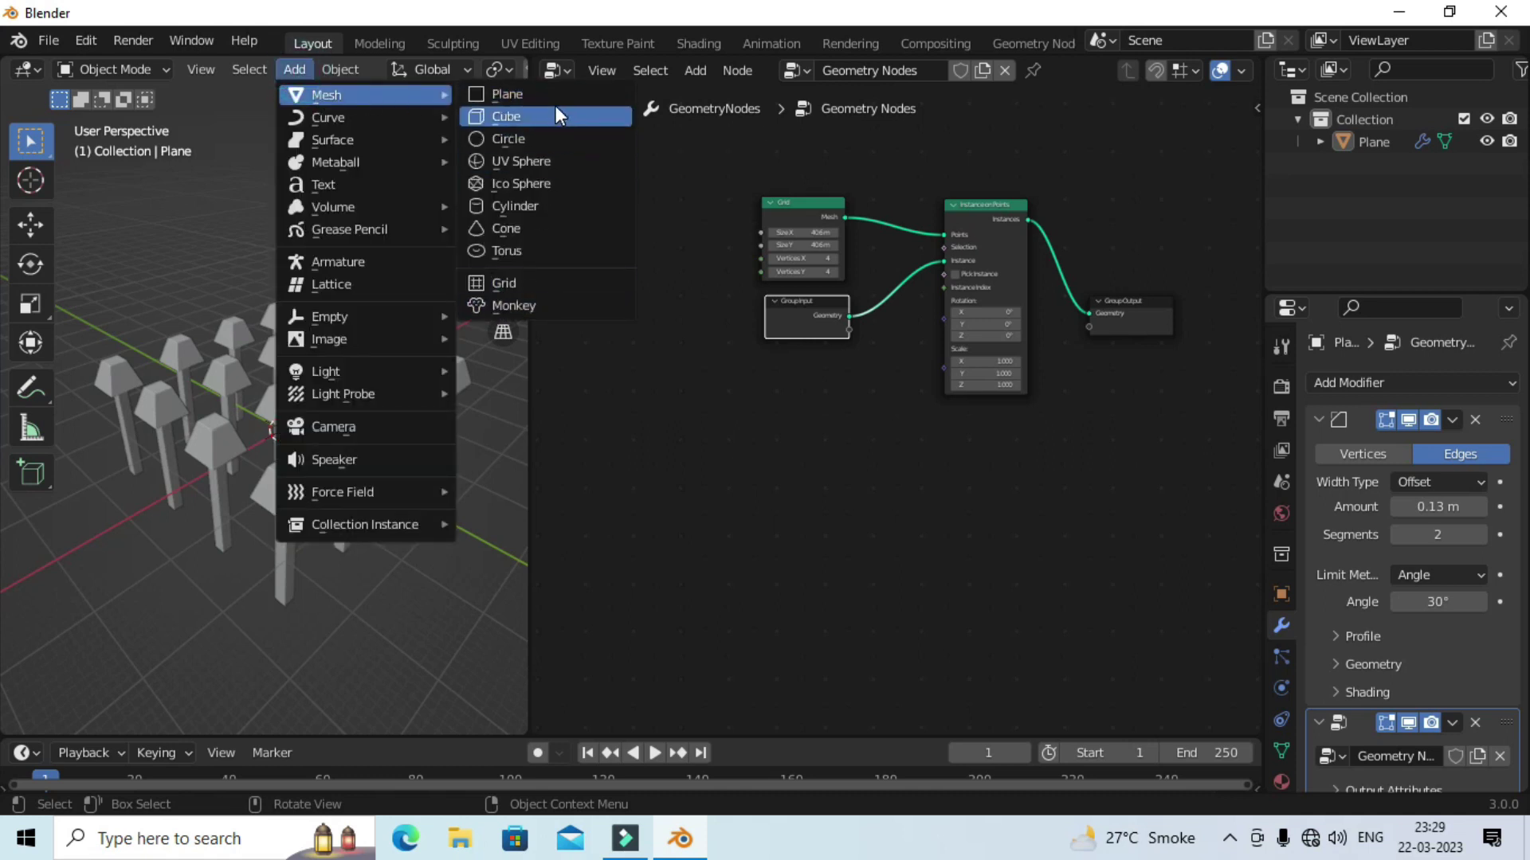
left_click(534, 157)
key("g")
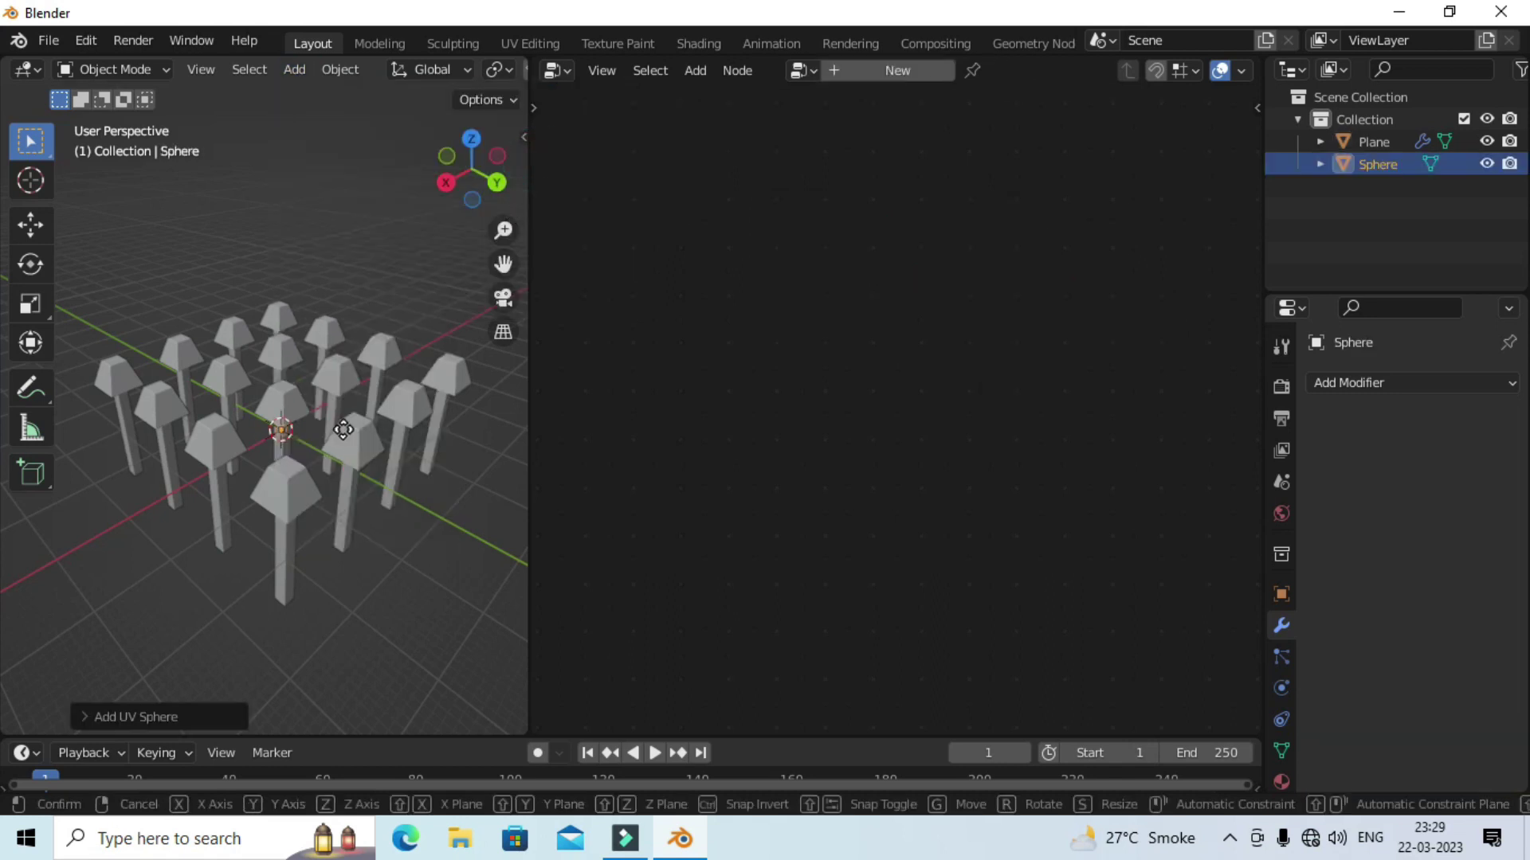
left_click(385, 223)
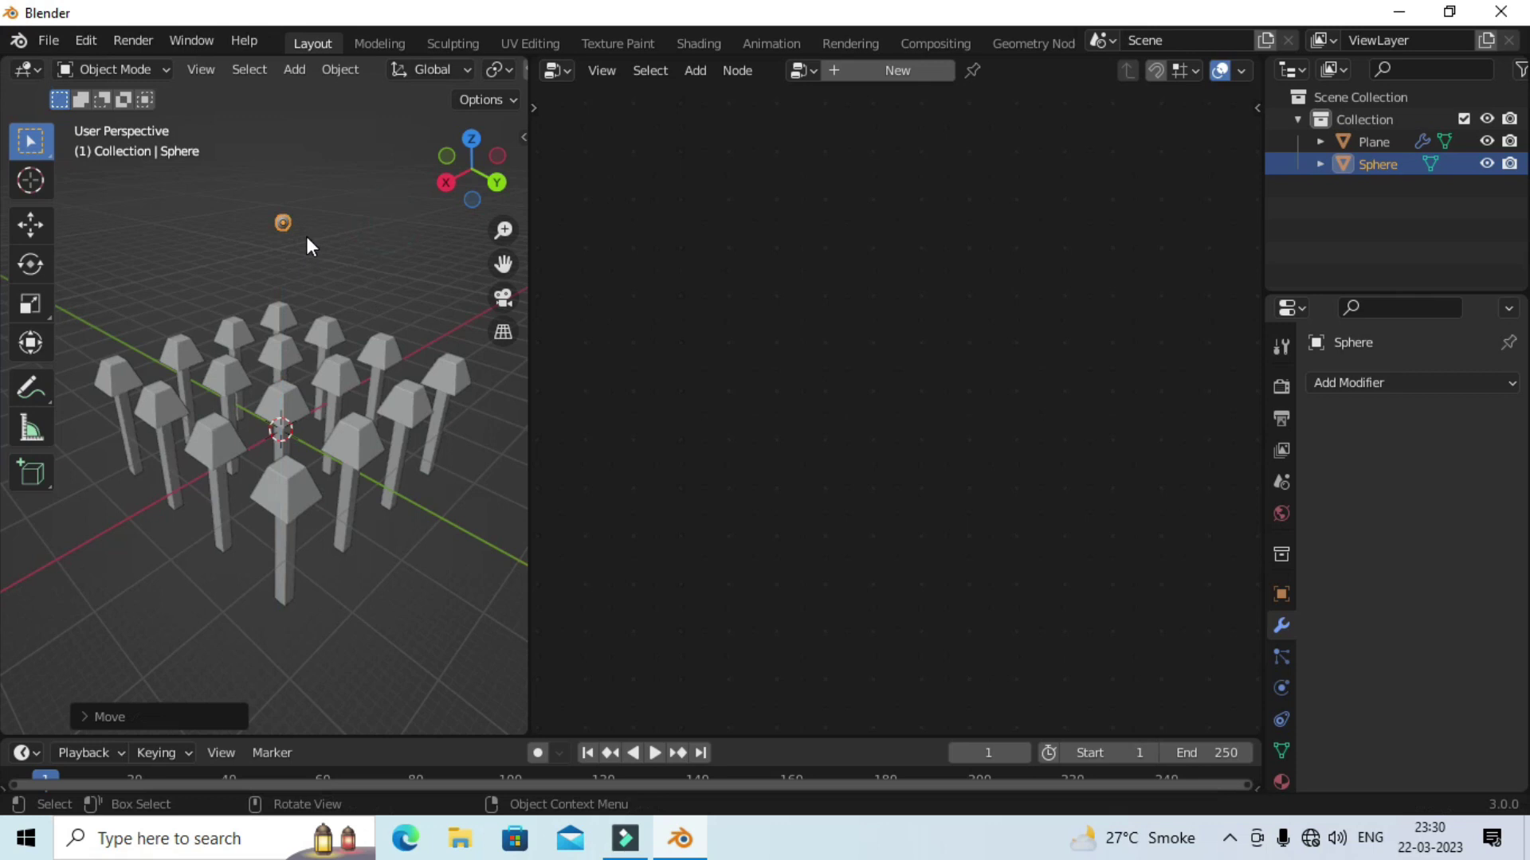
key("s")
left_click(396, 313)
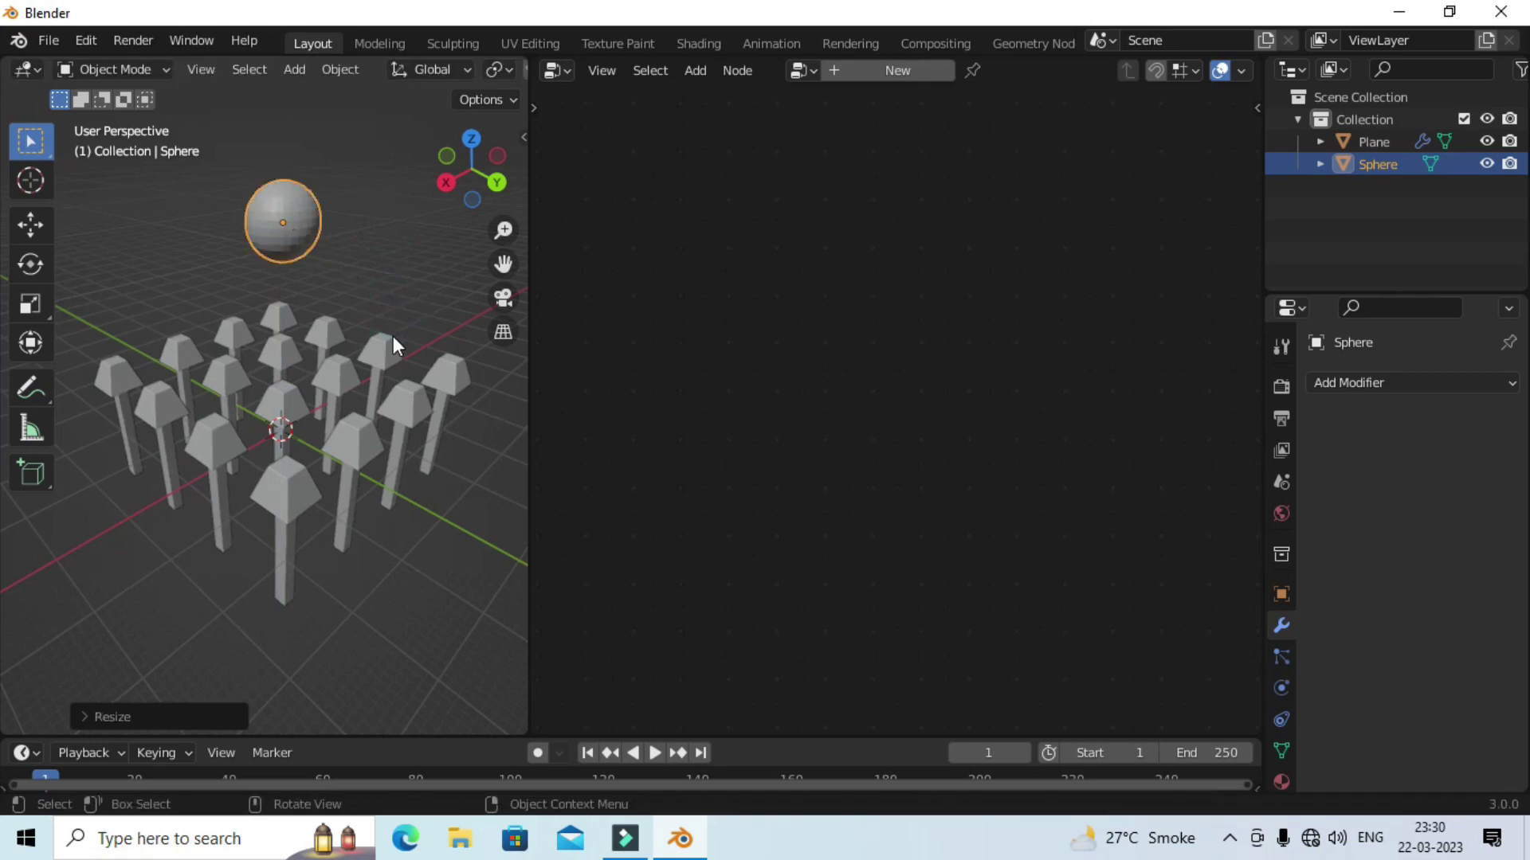
- Pin the Plane's Geometry Nodes tree and confirm it stays shown with the sphere selected
left_click(412, 396)
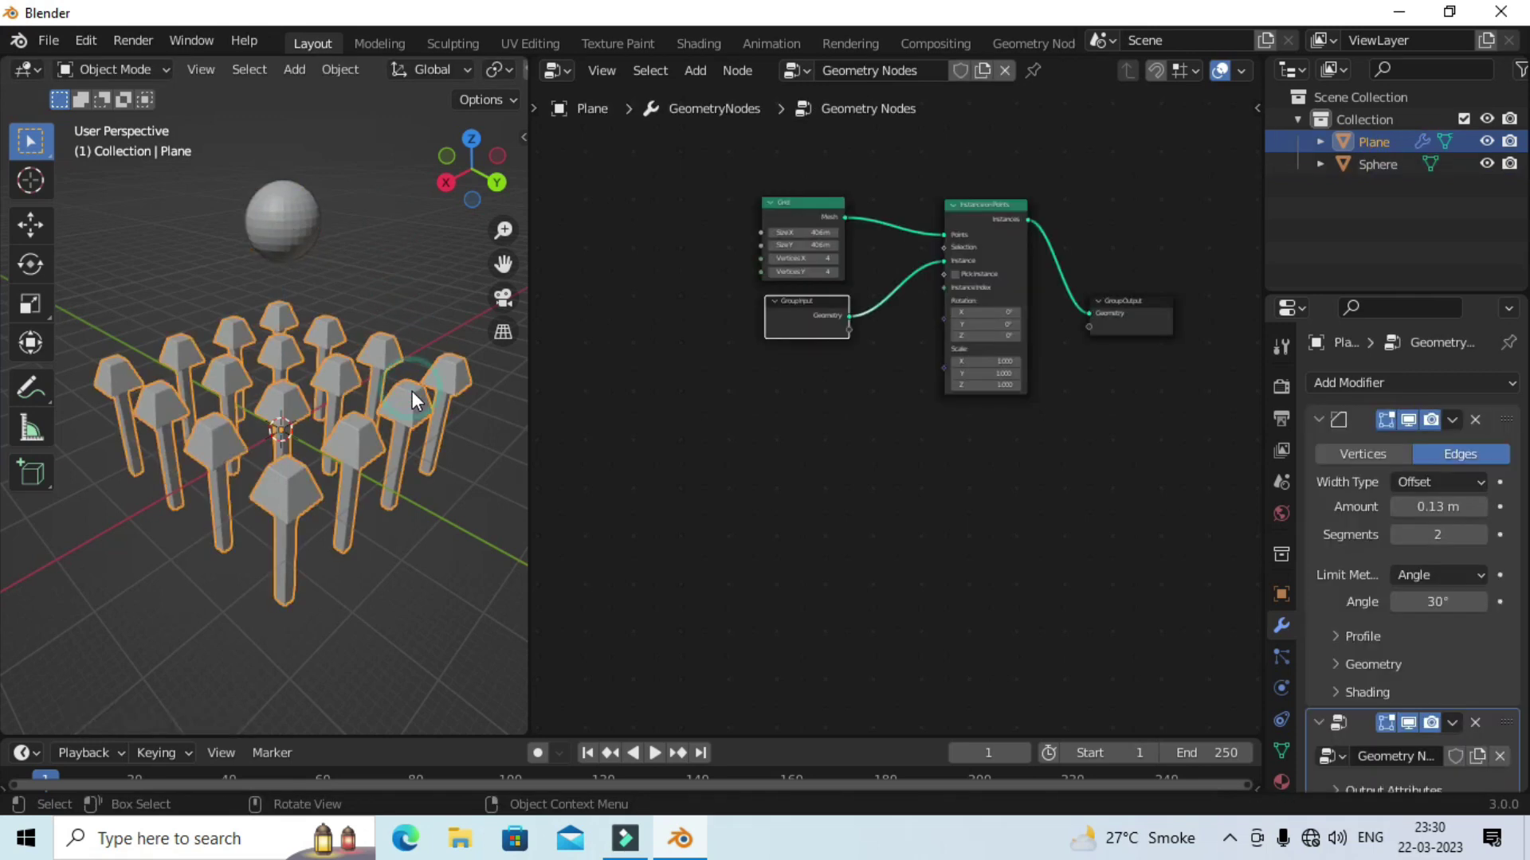
left_click(292, 213)
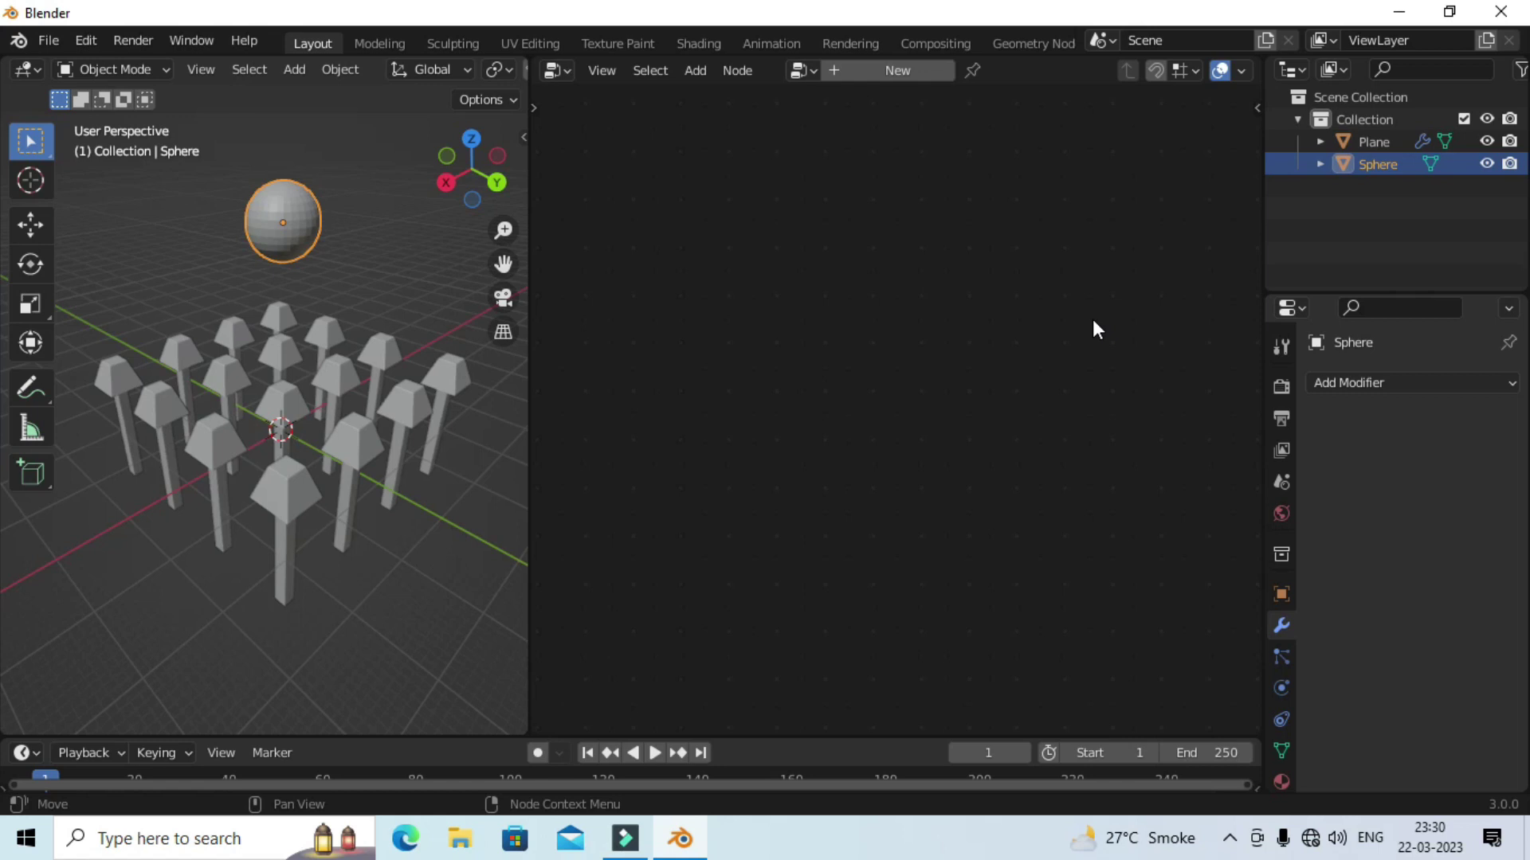
left_click(406, 402)
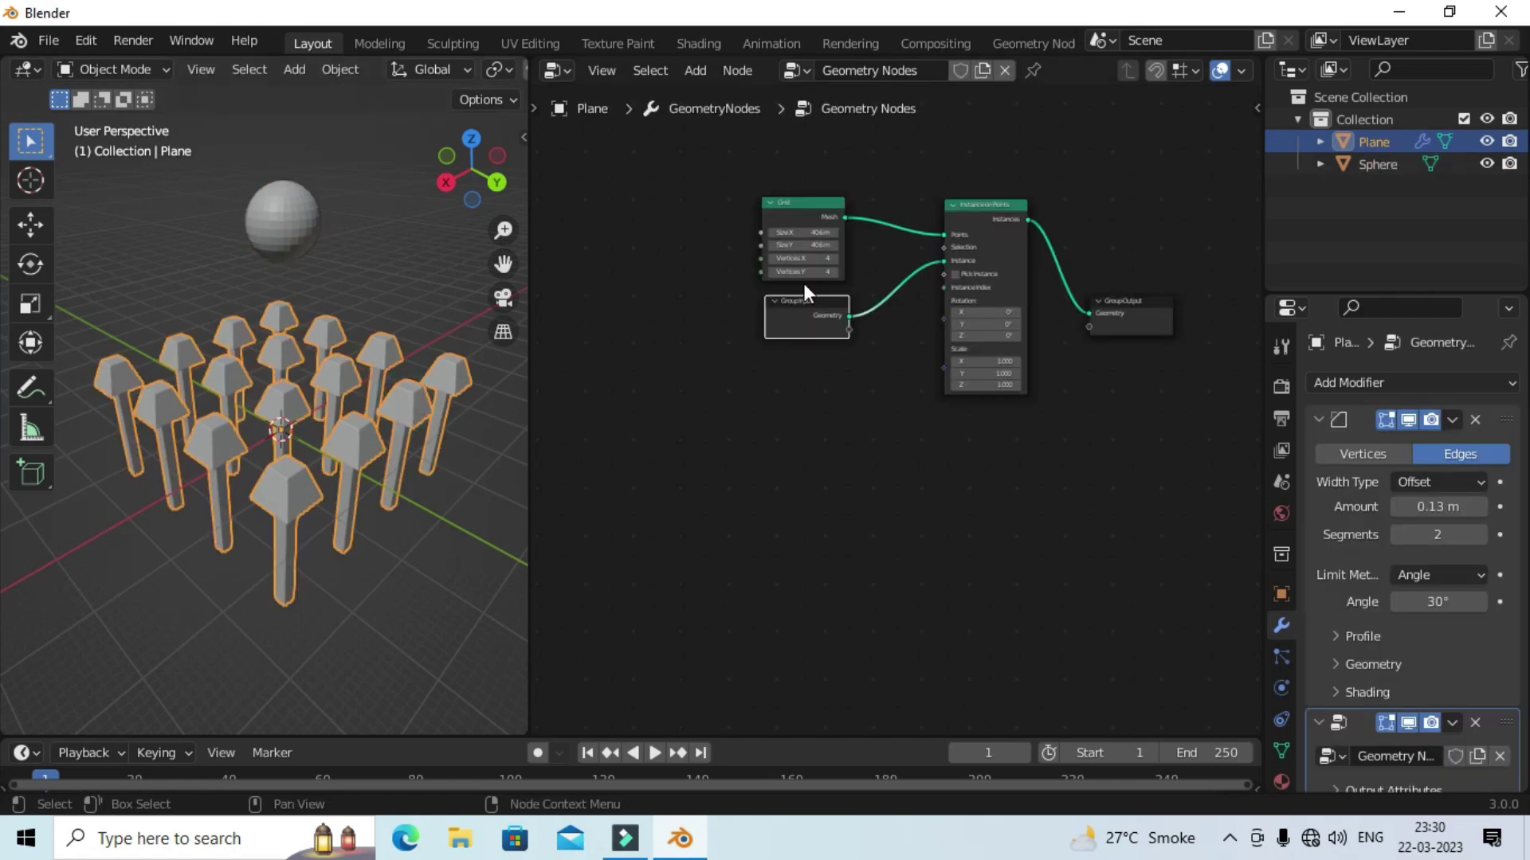
left_click(1034, 71)
scroll(387, 251, "up", 3)
scroll(388, 251, "down", 3)
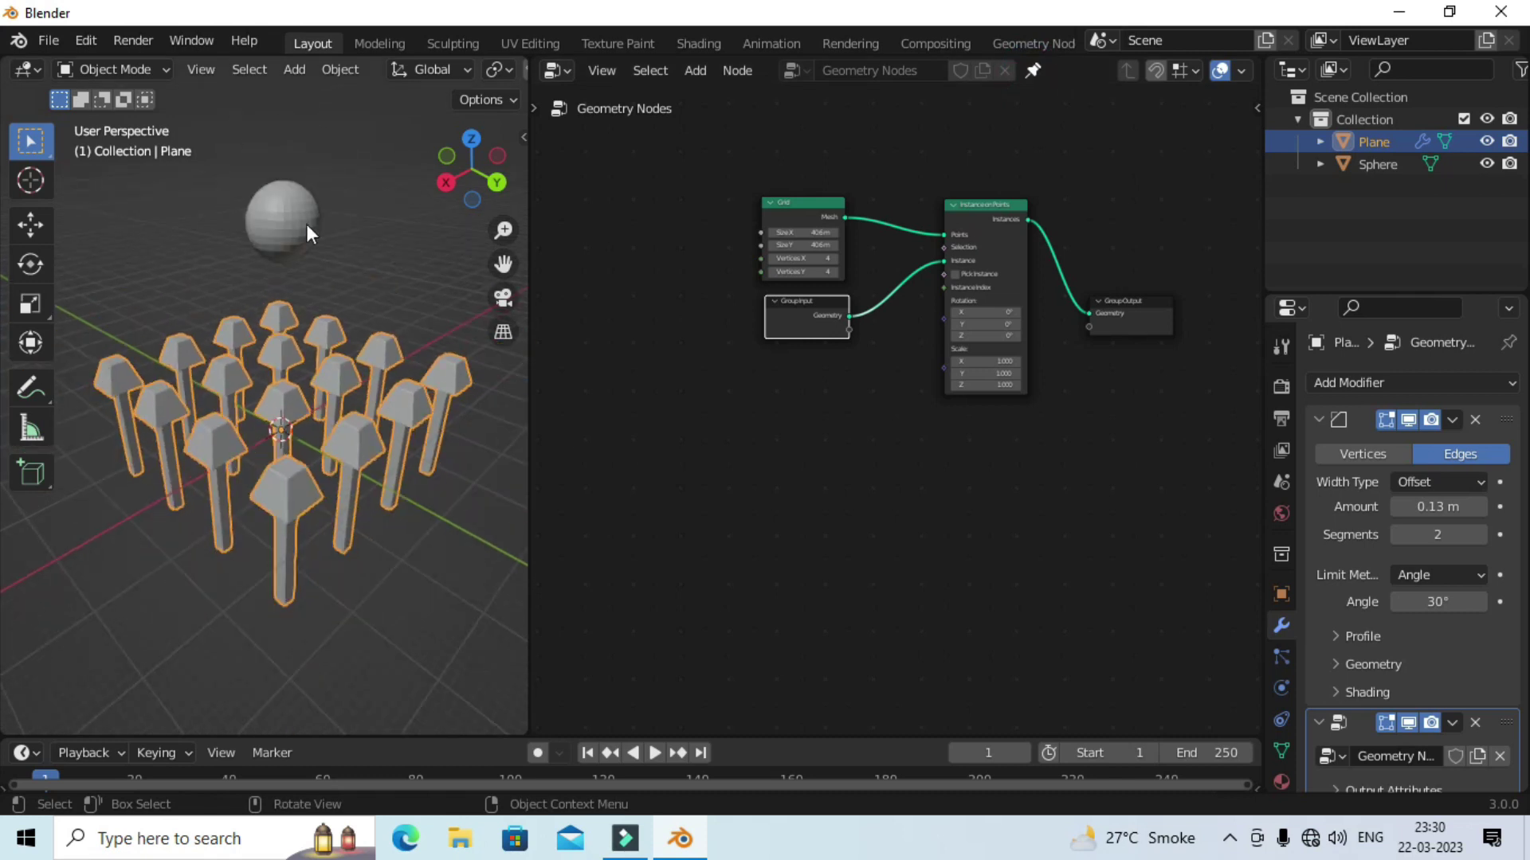
left_click(286, 215)
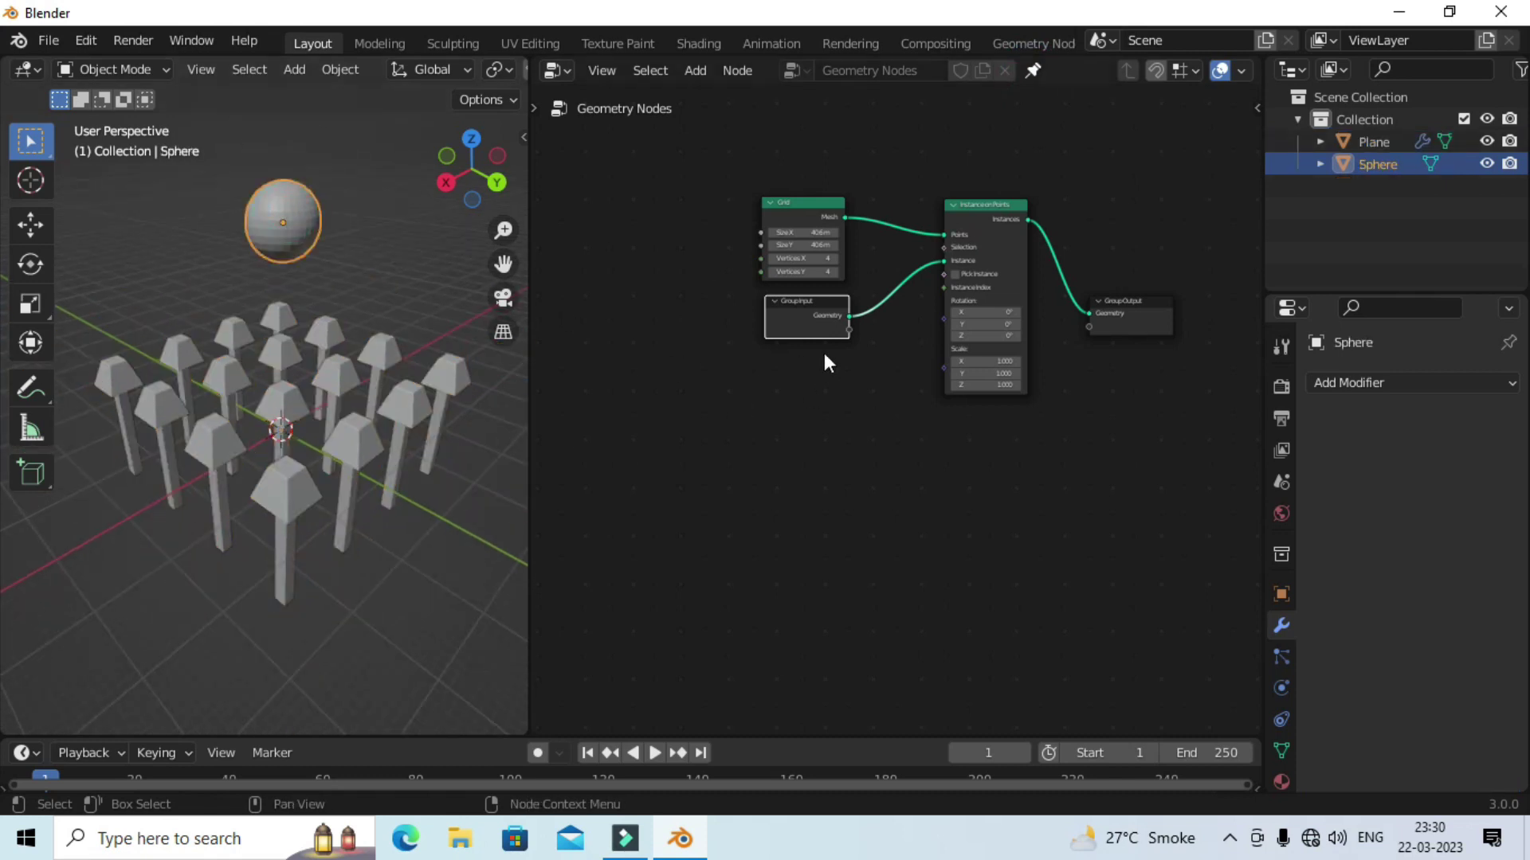
left_click(372, 436)
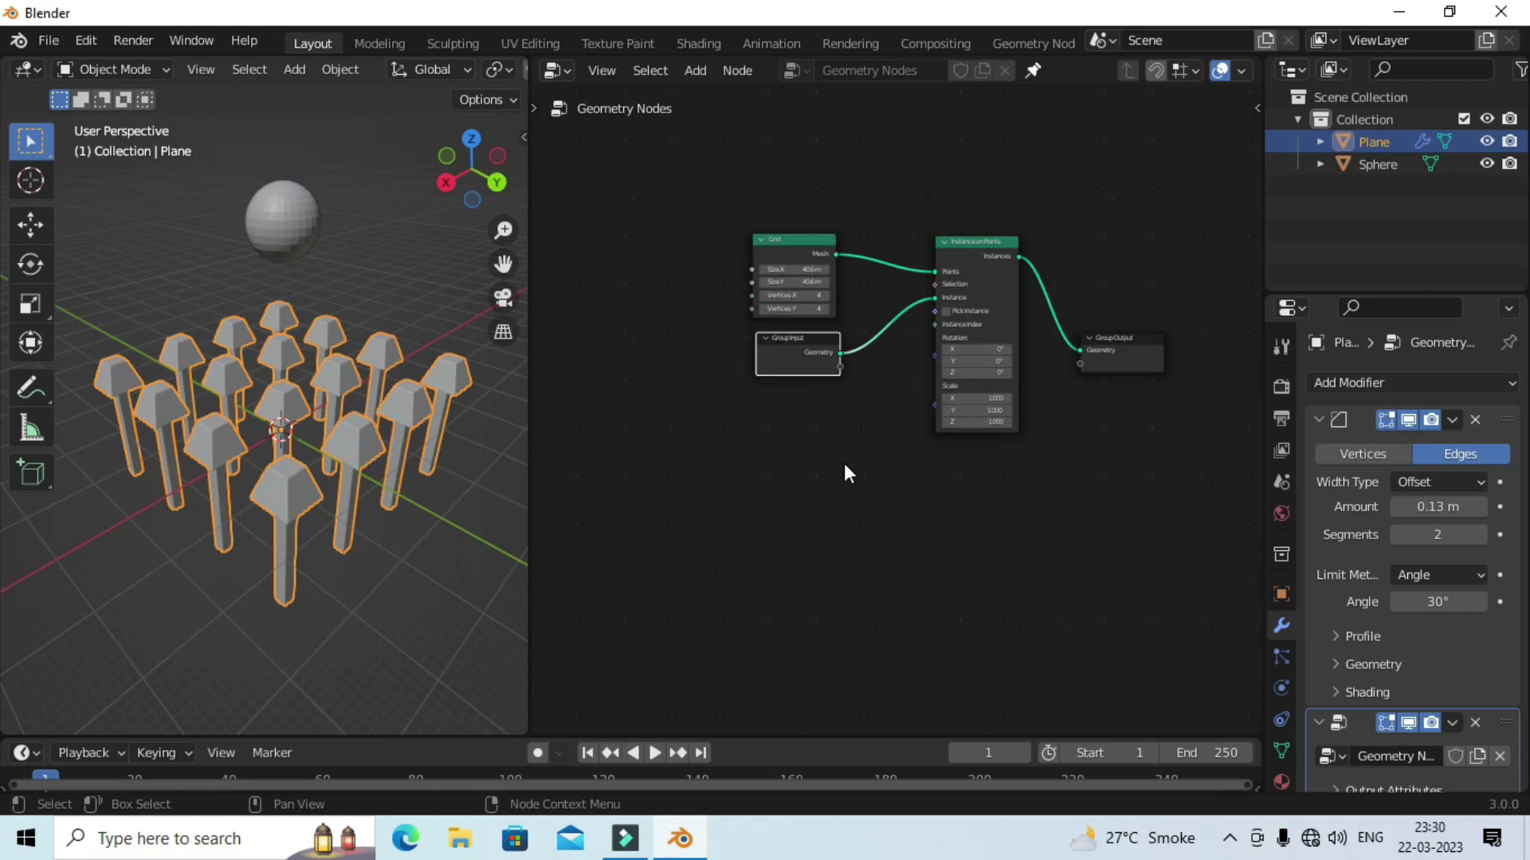
- Drag the Sphere from the Outliner into the node tree as an Object Info node
left_click_drag(1389, 165, 779, 486)
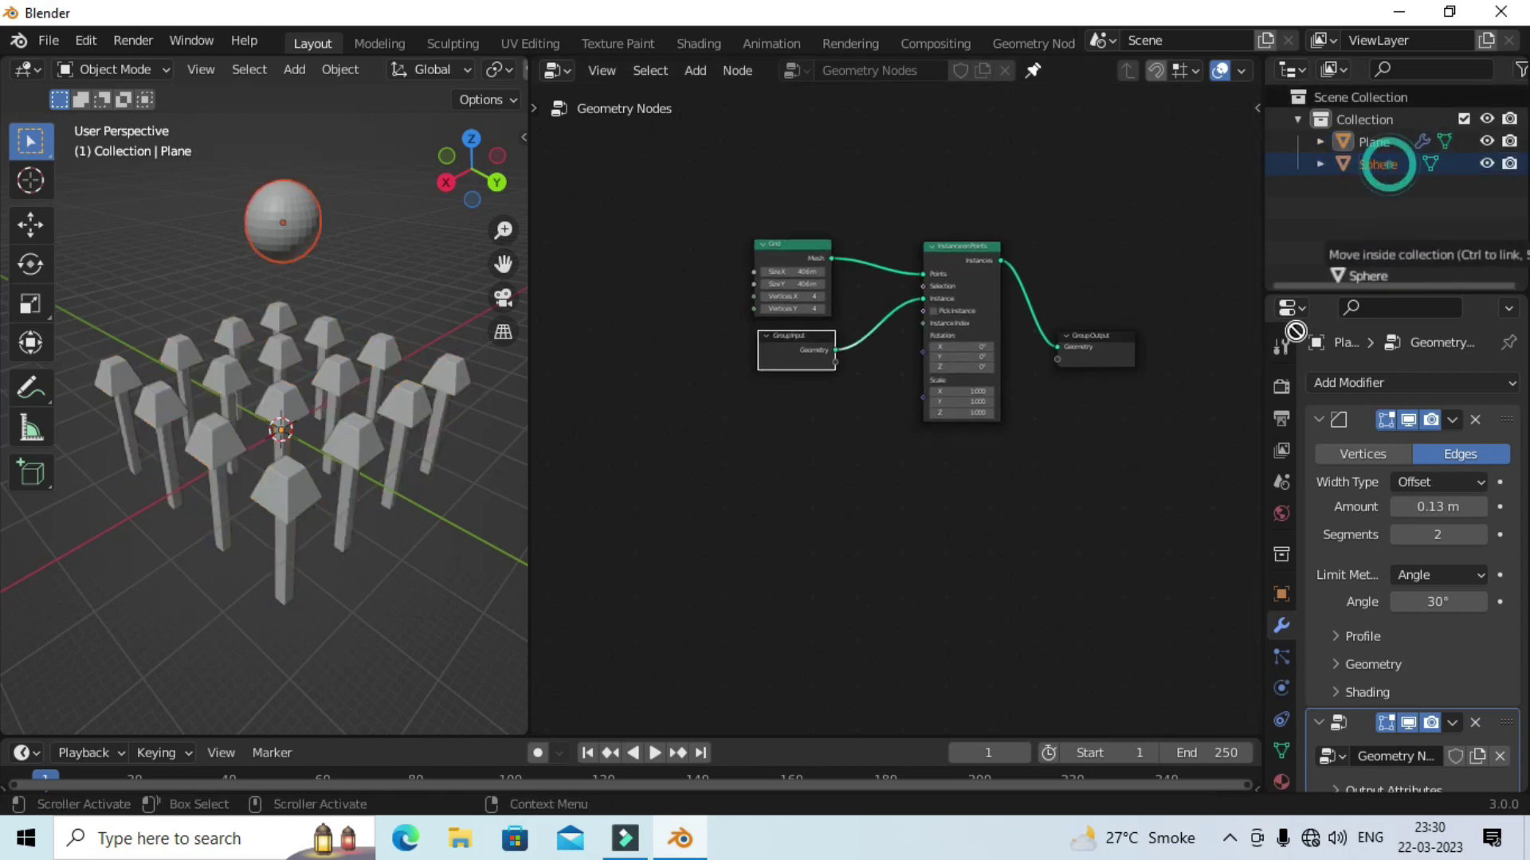
left_click_drag(682, 493, 683, 497)
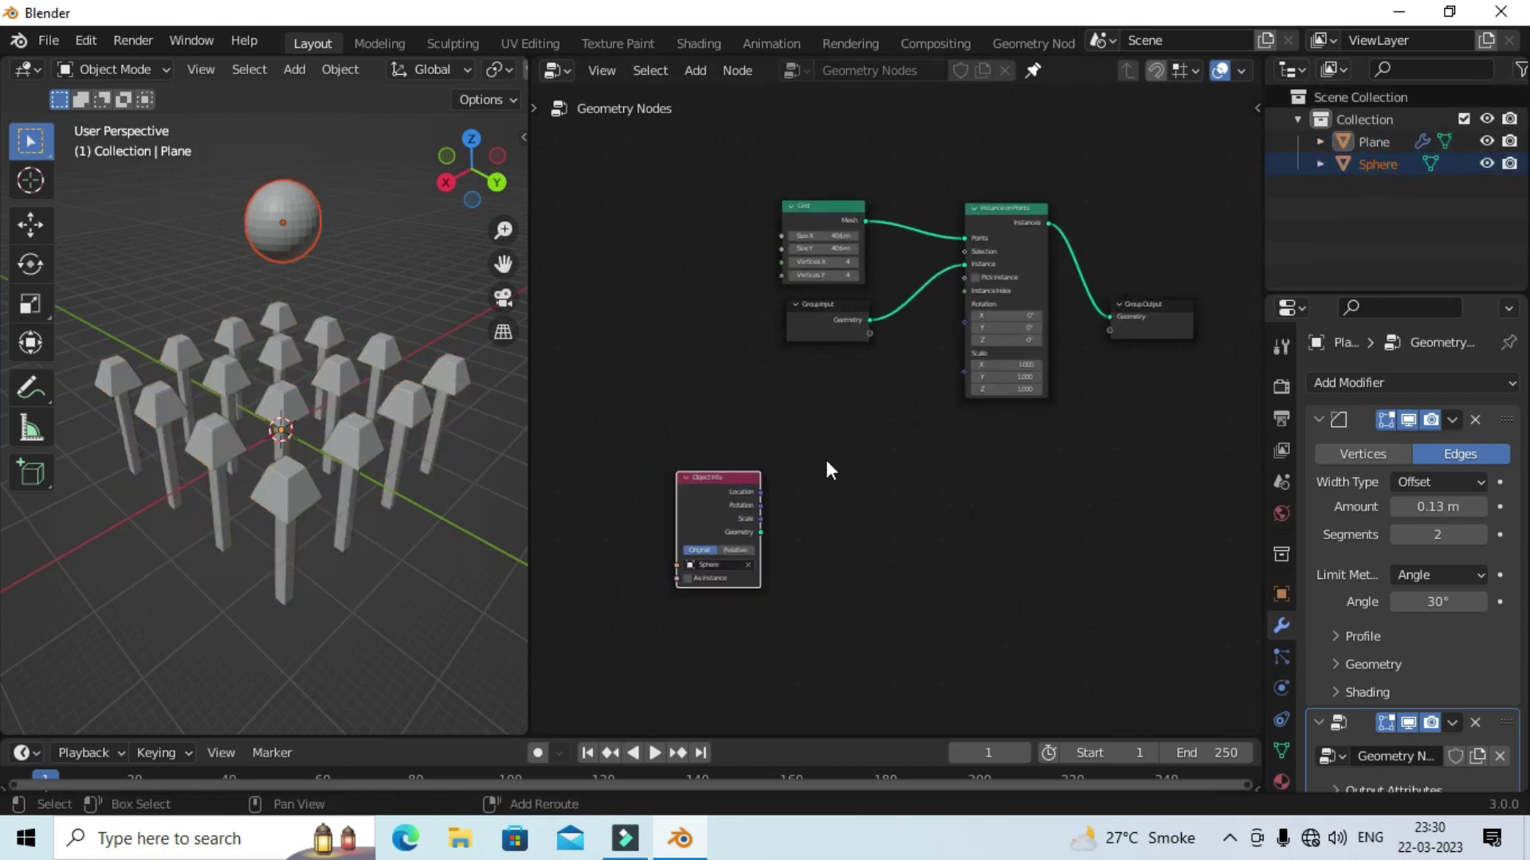
left_click(656, 463)
- Add a Vector Math node set to Subtract, fed by the sphere's Location
left_click(694, 70)
left_click(720, 95)
type("ve")
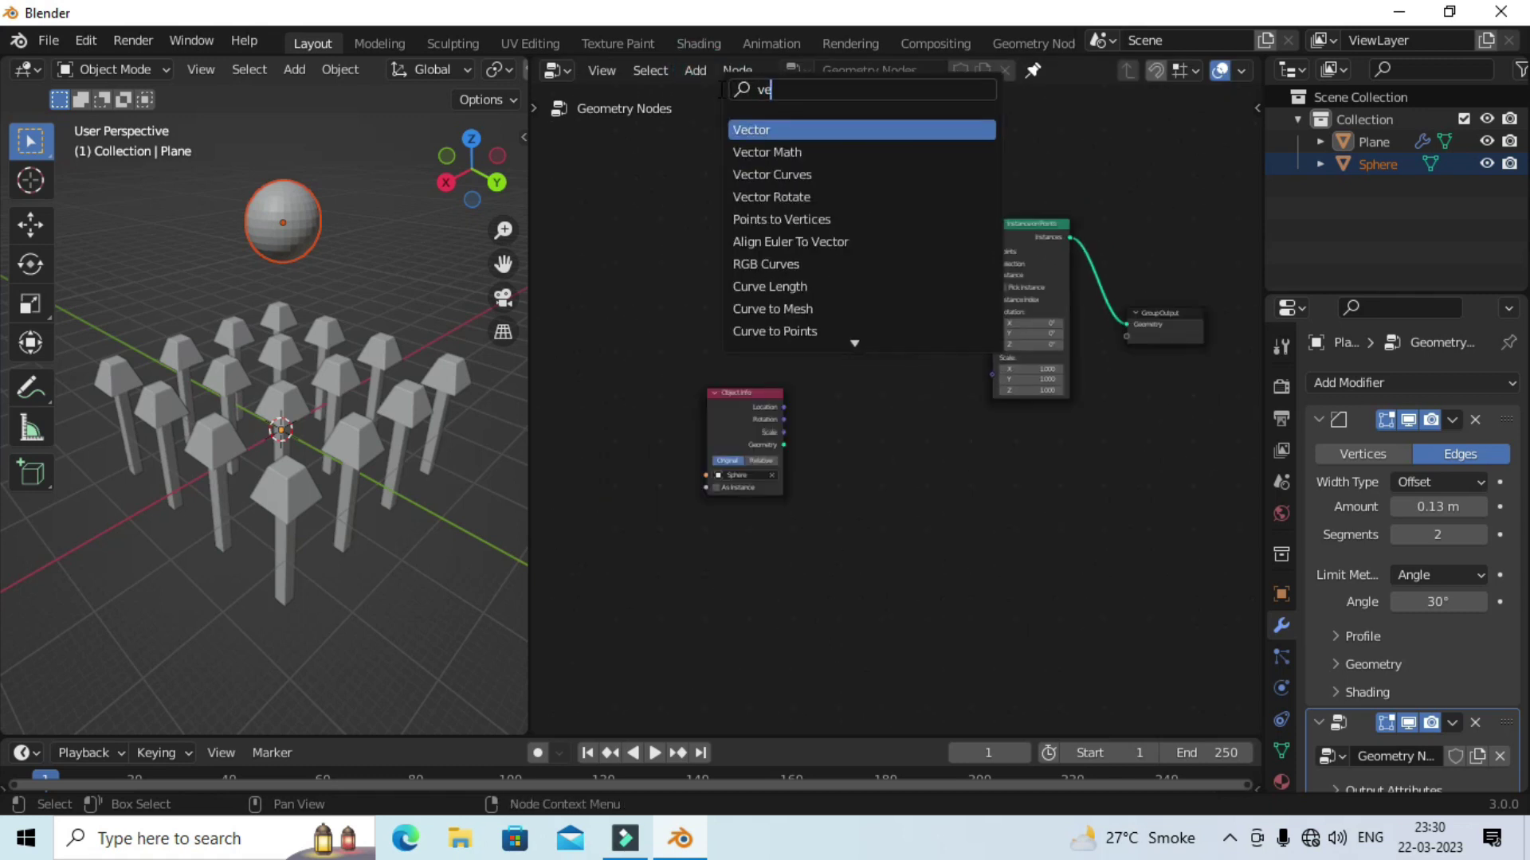
left_click(754, 152)
left_click(979, 613)
scroll(1010, 518, "up", 2)
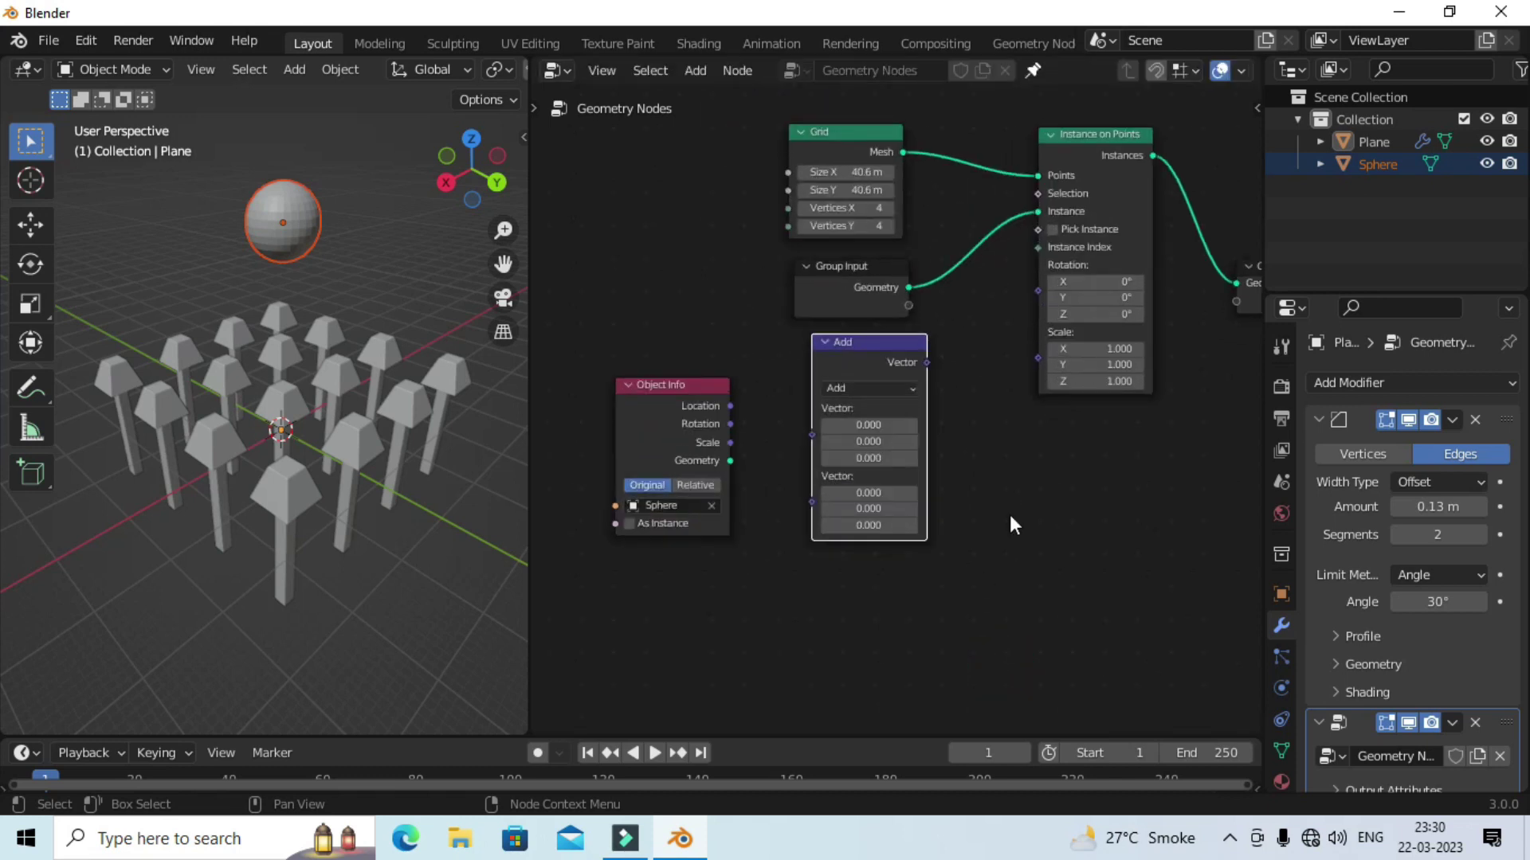
scroll(1004, 493, "up", 1)
left_click_drag(727, 363, 833, 397)
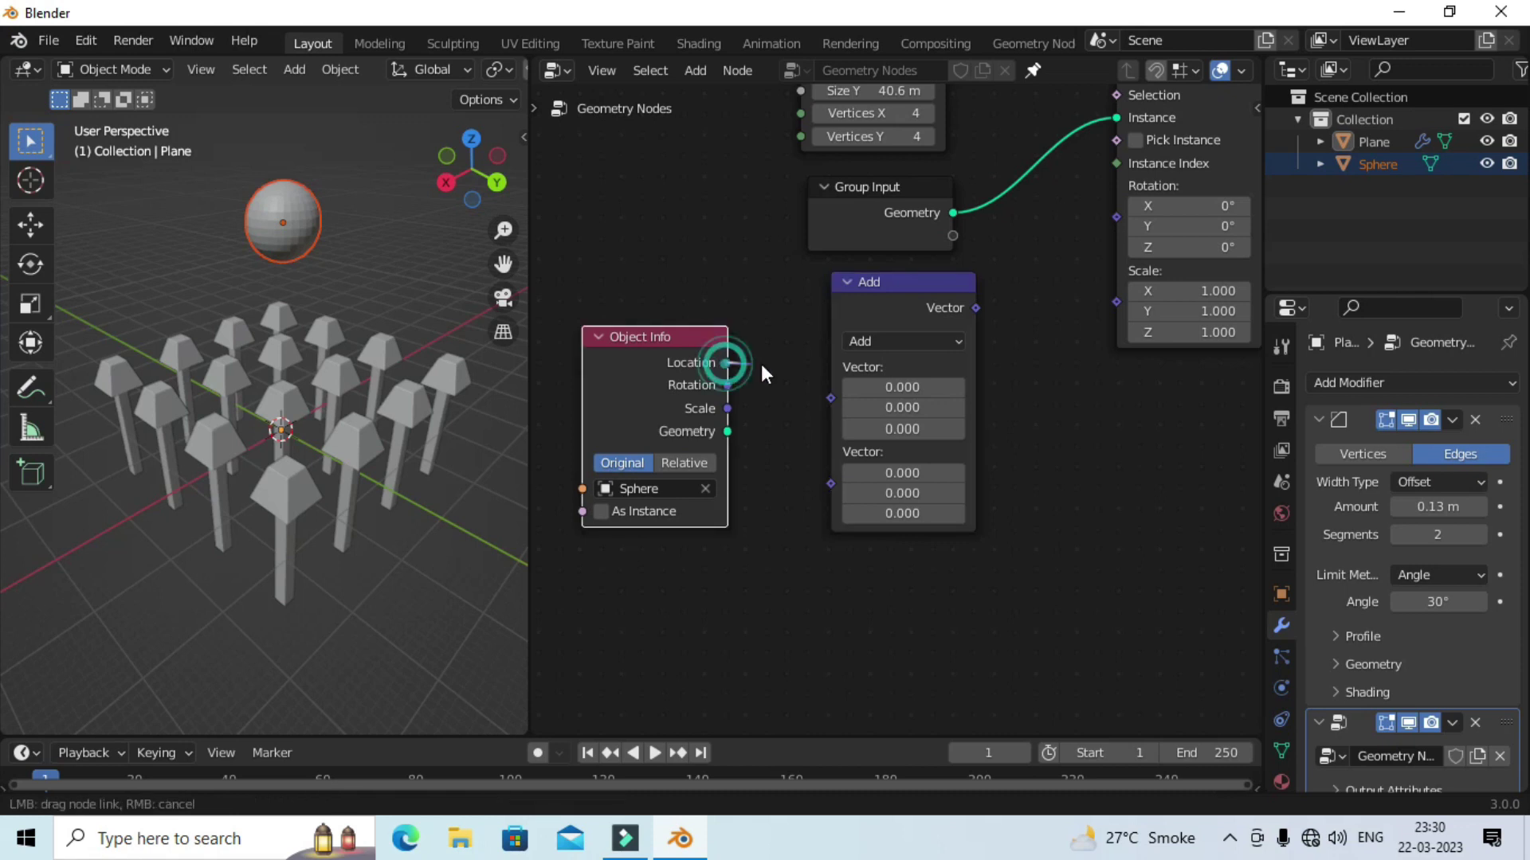
left_click(874, 341)
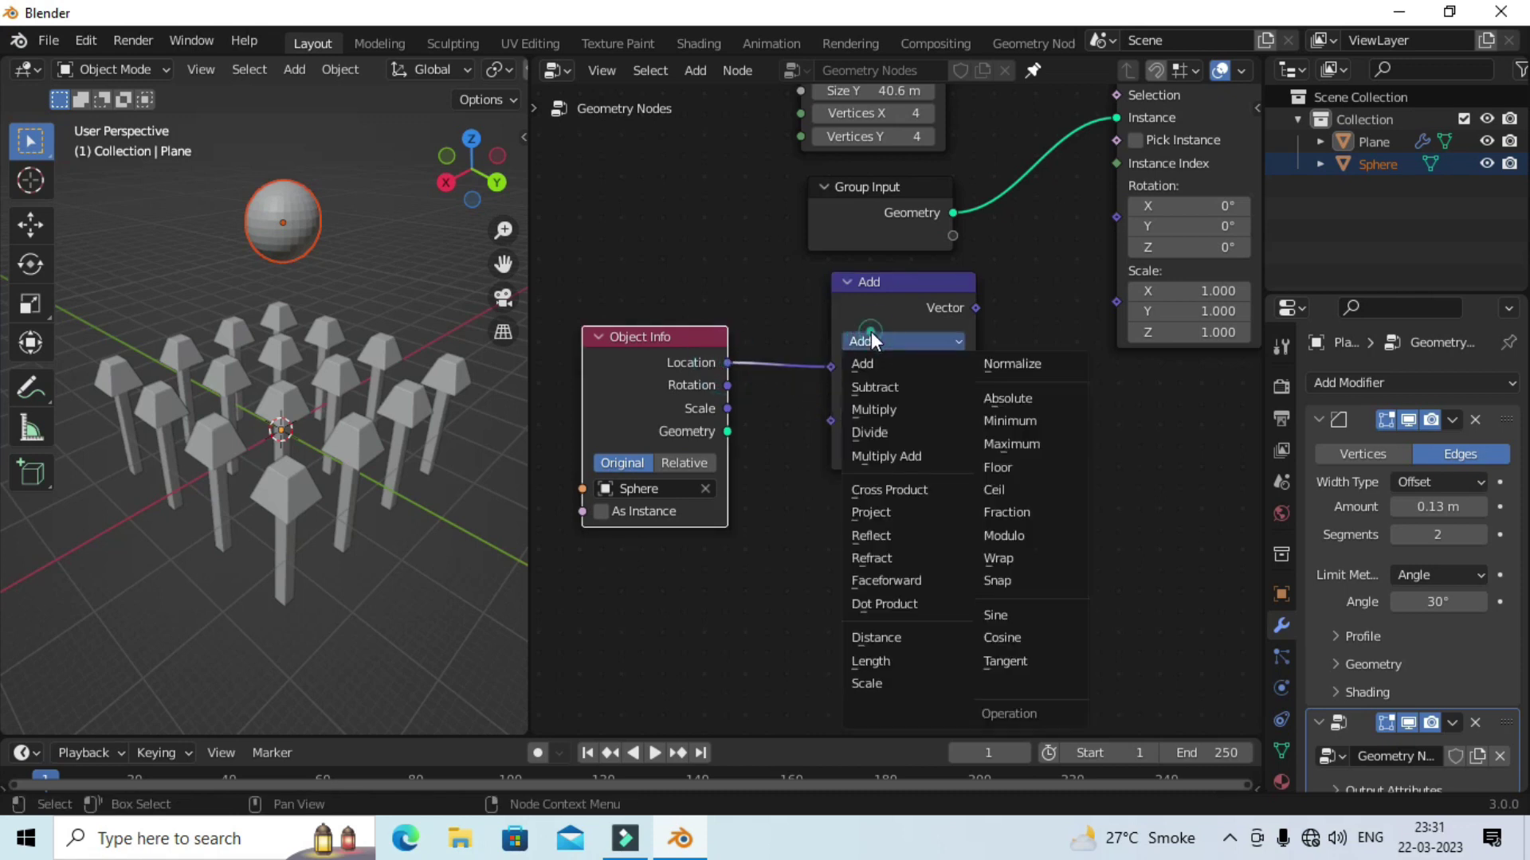
left_click(879, 386)
scroll(885, 394, "down", 2)
- Add a Position node below the Object Info node
left_click(700, 71)
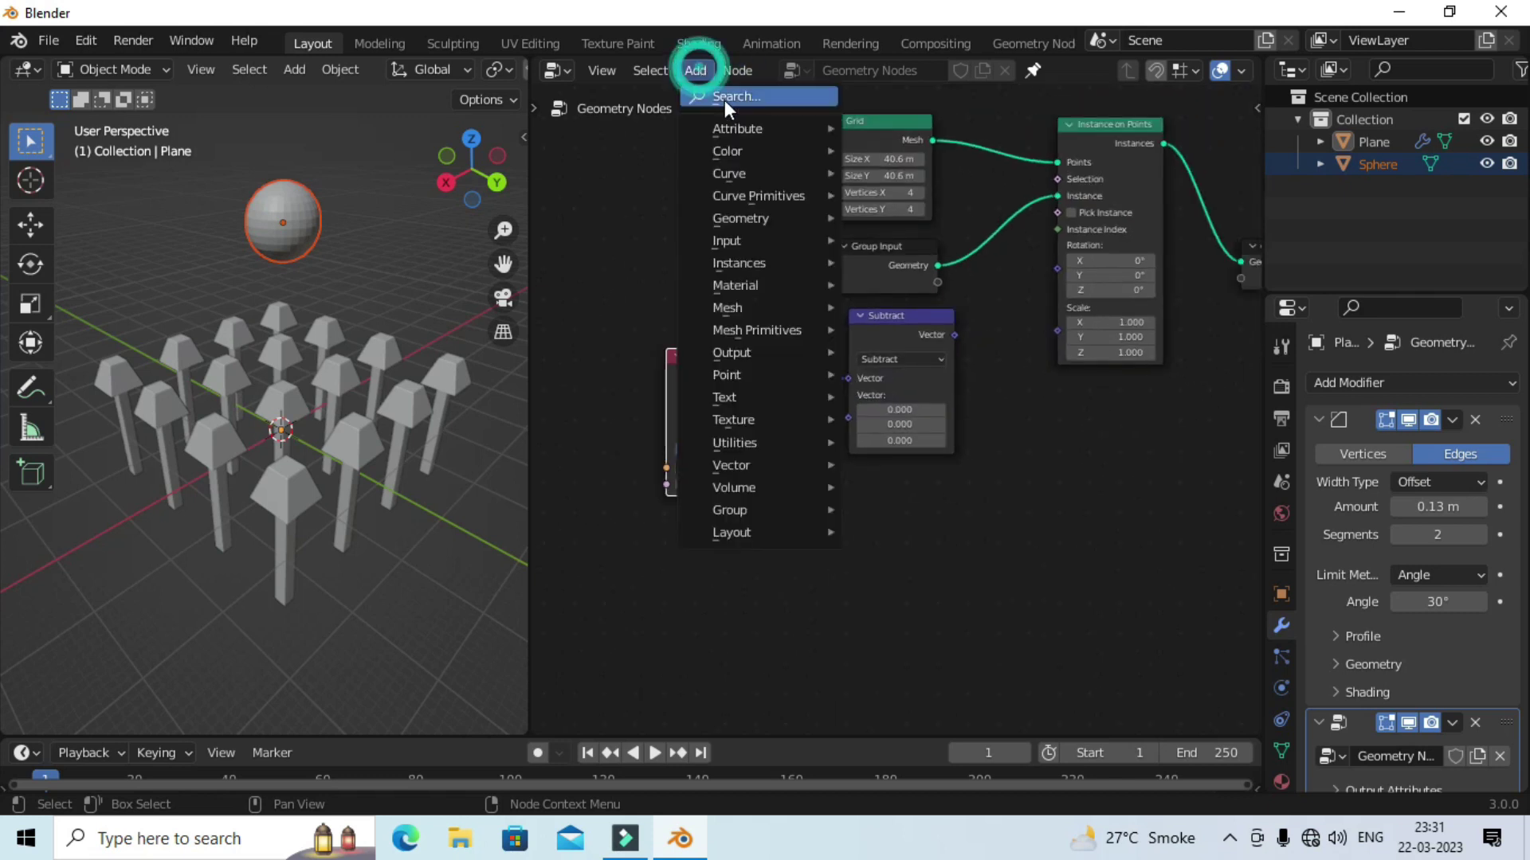
left_click(724, 99)
type("po")
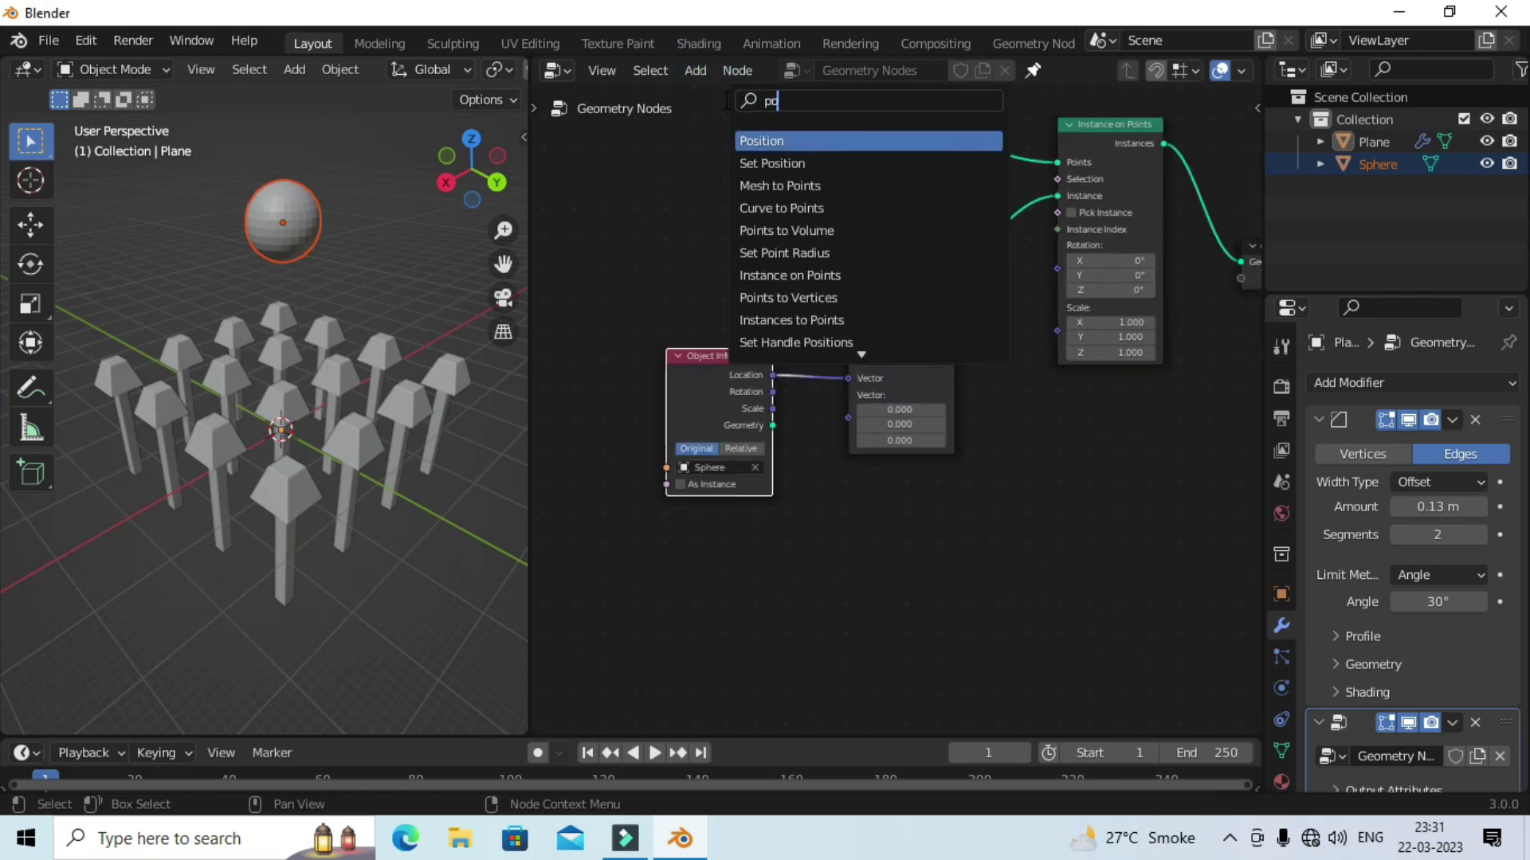
left_click(787, 140)
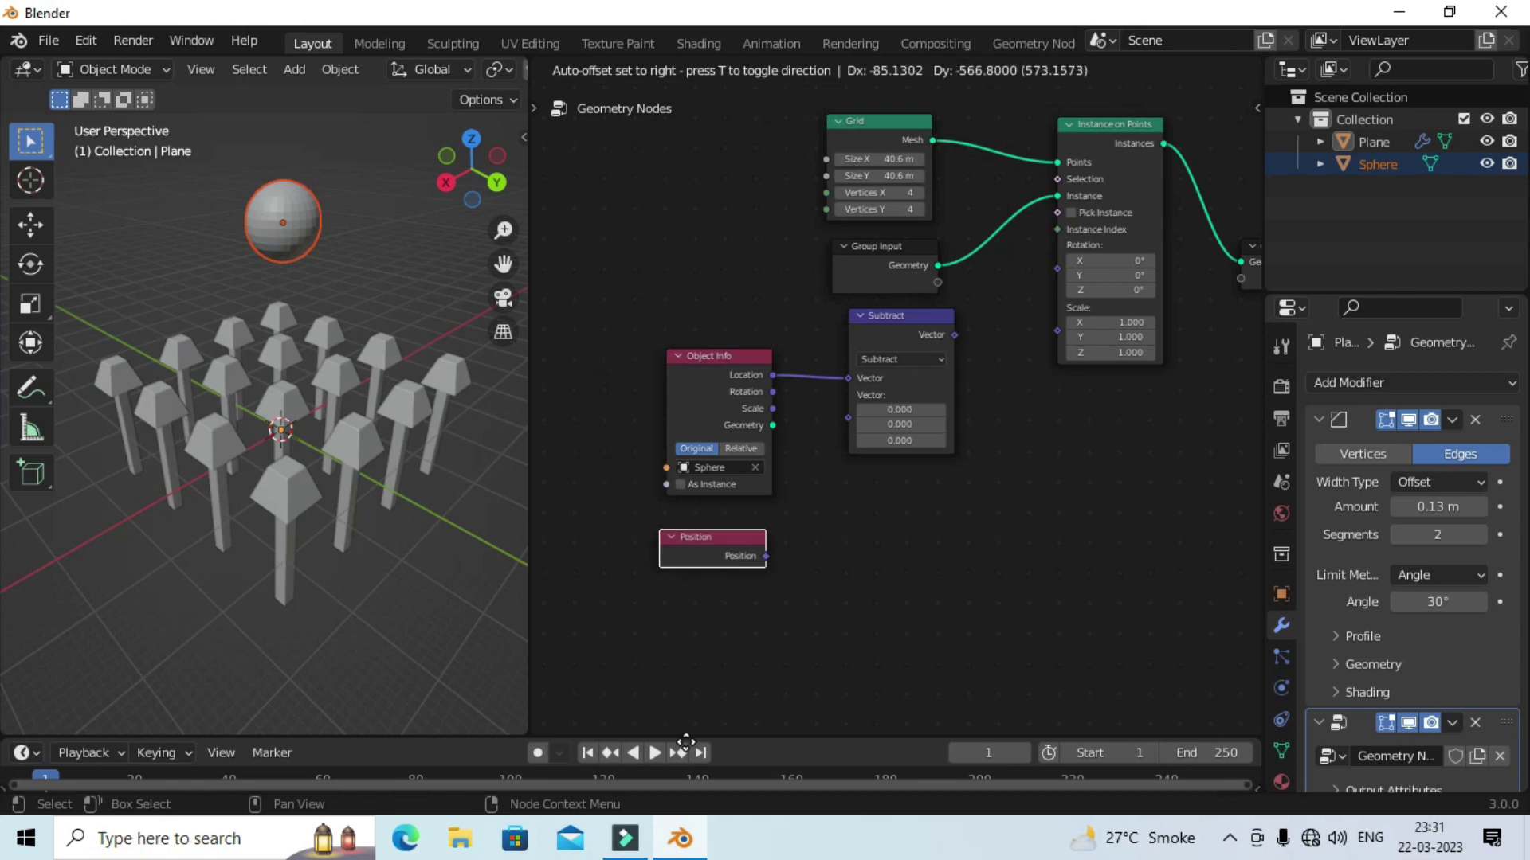
left_click(699, 551)
scroll(701, 589, "up", 3)
- Connect Position to Subtract's second Vector input and inspect the tilted mushrooms
left_click_drag(704, 594, 833, 420)
scroll(876, 424, "down", 2)
mouse_move(921, 331)
left_mouse_down()
mouse_move(890, 358)
mouse_move(1044, 295)
left_mouse_up()
scroll(924, 391, "up", 2)
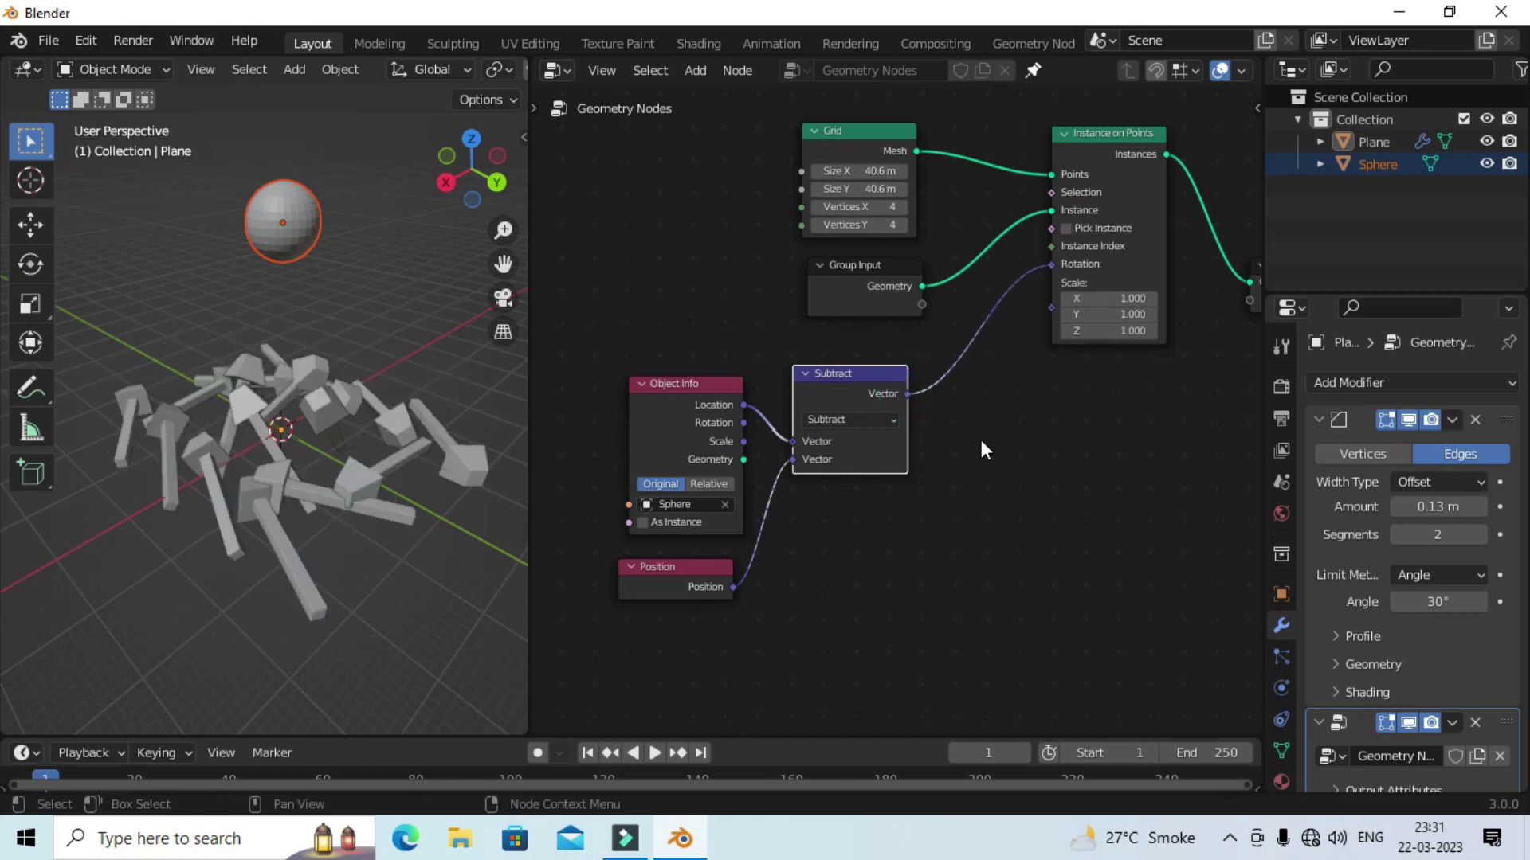
mouse_move(305, 462)
middle_mouse_down()
mouse_move(276, 431)
mouse_move(306, 402)
middle_mouse_up()
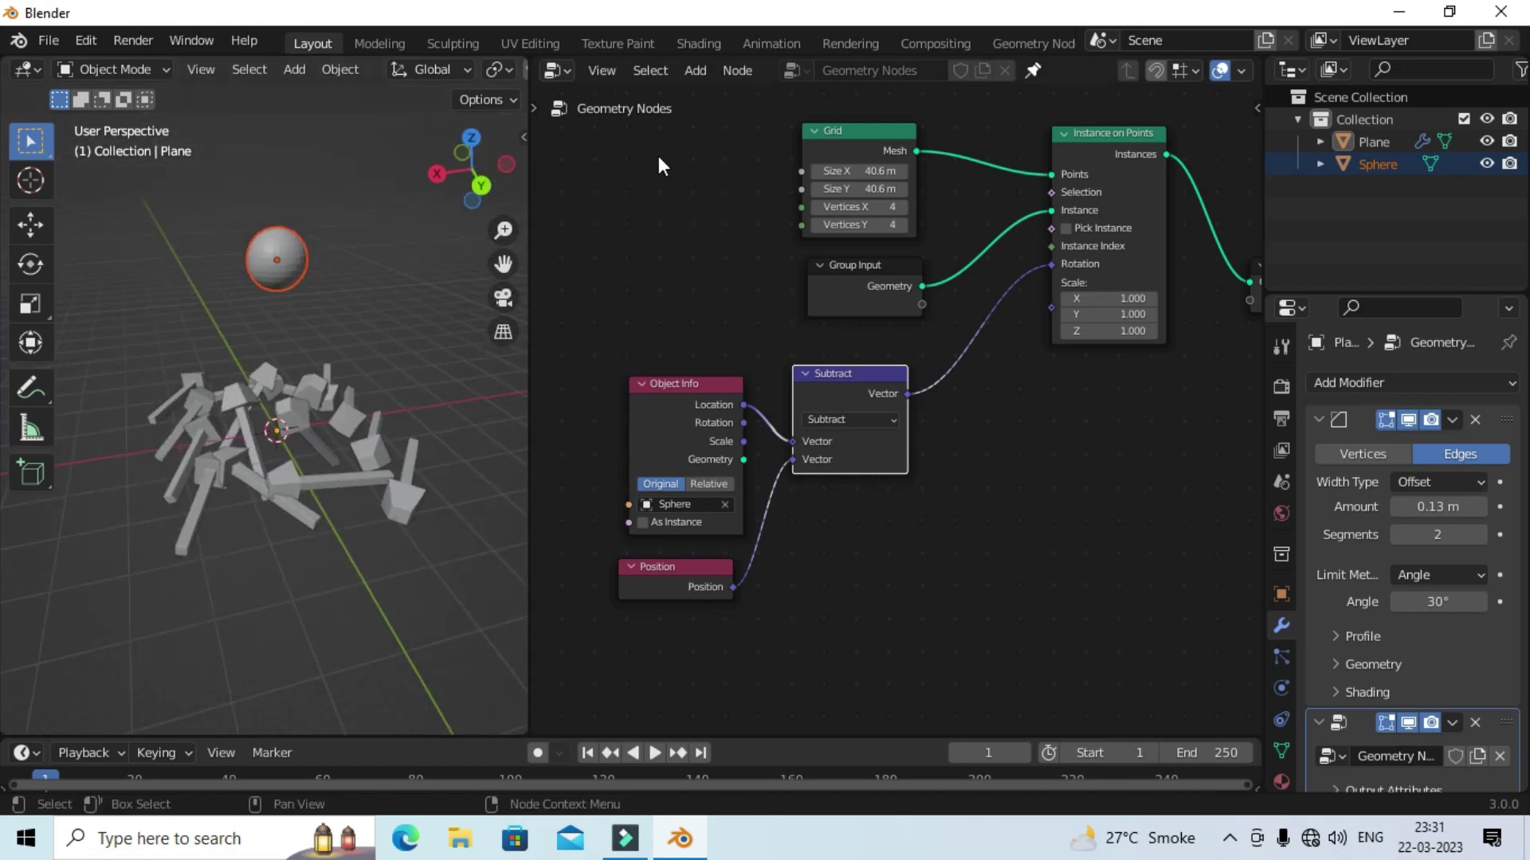
- Add an Align Euler to Vector node near the Instance on Points node
left_click(692, 71)
left_click(732, 102)
type("alig")
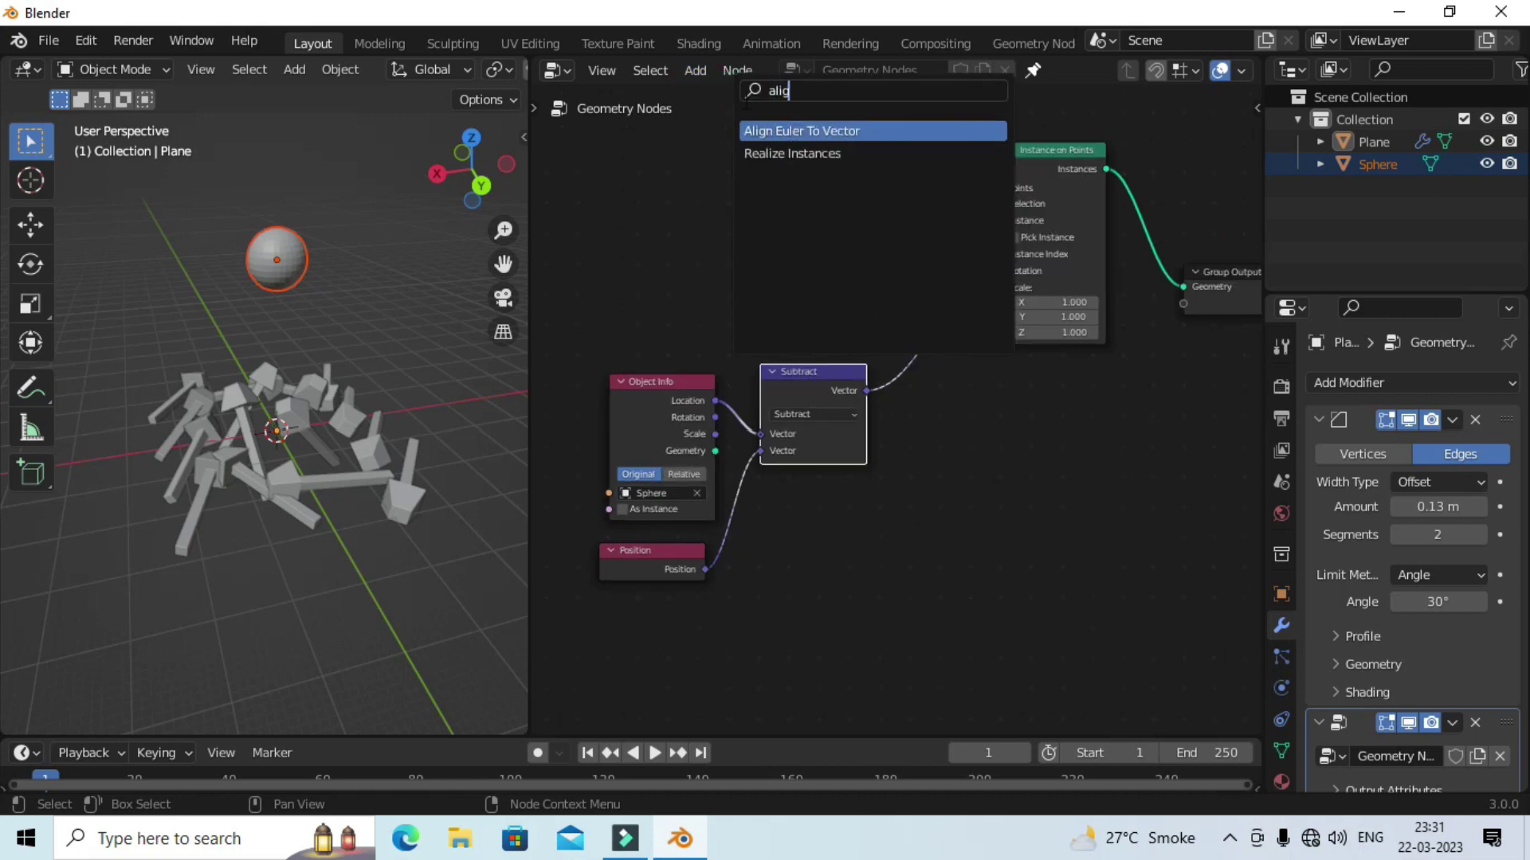
left_click(777, 130)
left_click(968, 410)
scroll(956, 403, "up", 2)
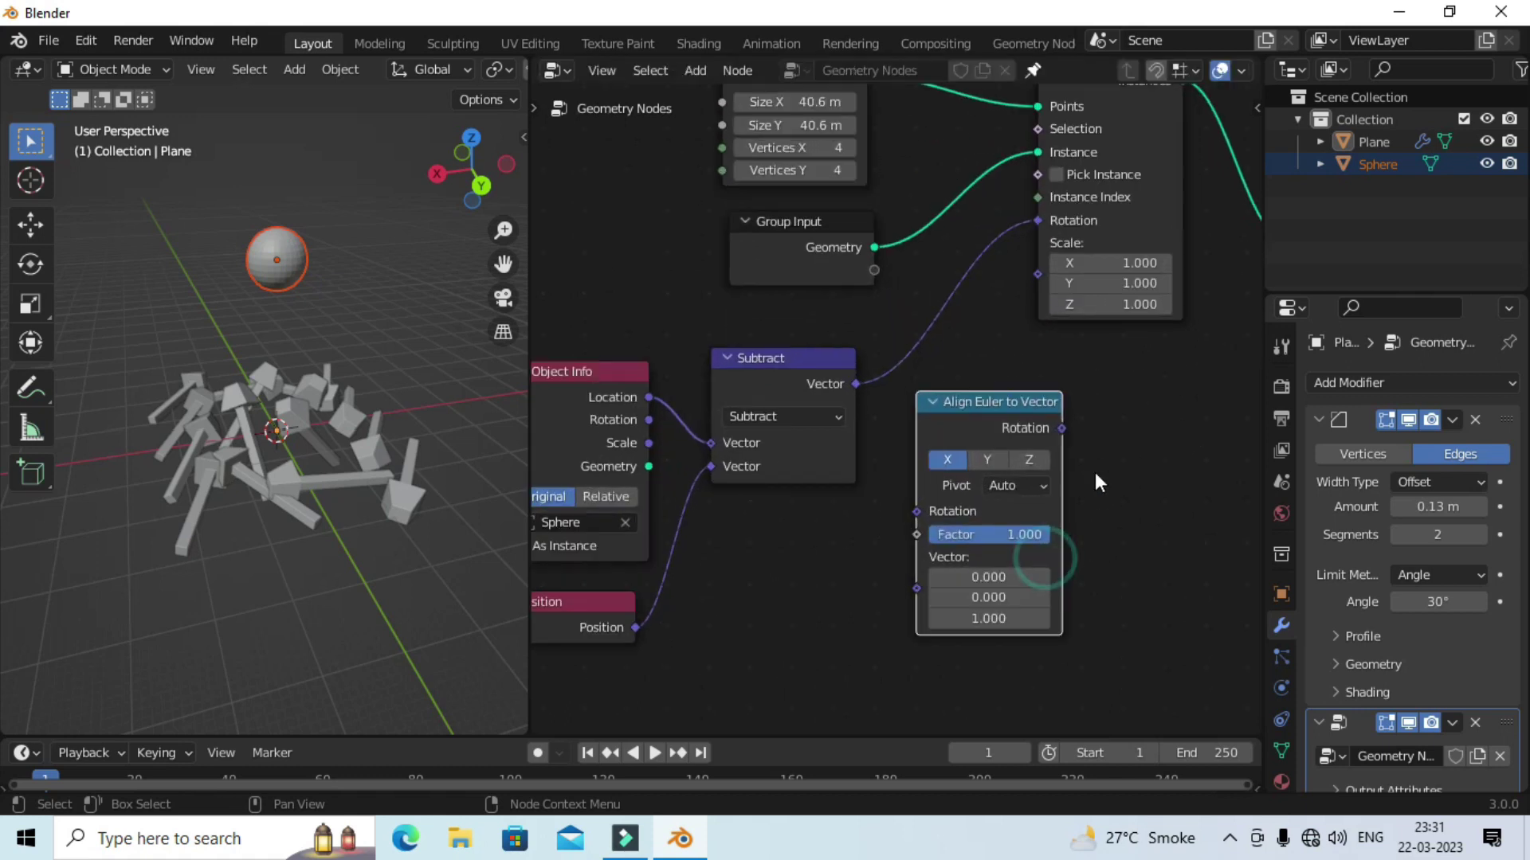
left_click_drag(982, 408, 981, 375)
scroll(981, 374, "up", 1)
- Route Subtract into Align Euler's Vector and its Rotation into Instance on Points Rotation
mouse_move(1049, 208)
left_mouse_down()
mouse_move(811, 465)
mouse_move(886, 592)
left_mouse_up()
left_click_drag(913, 568, 917, 568)
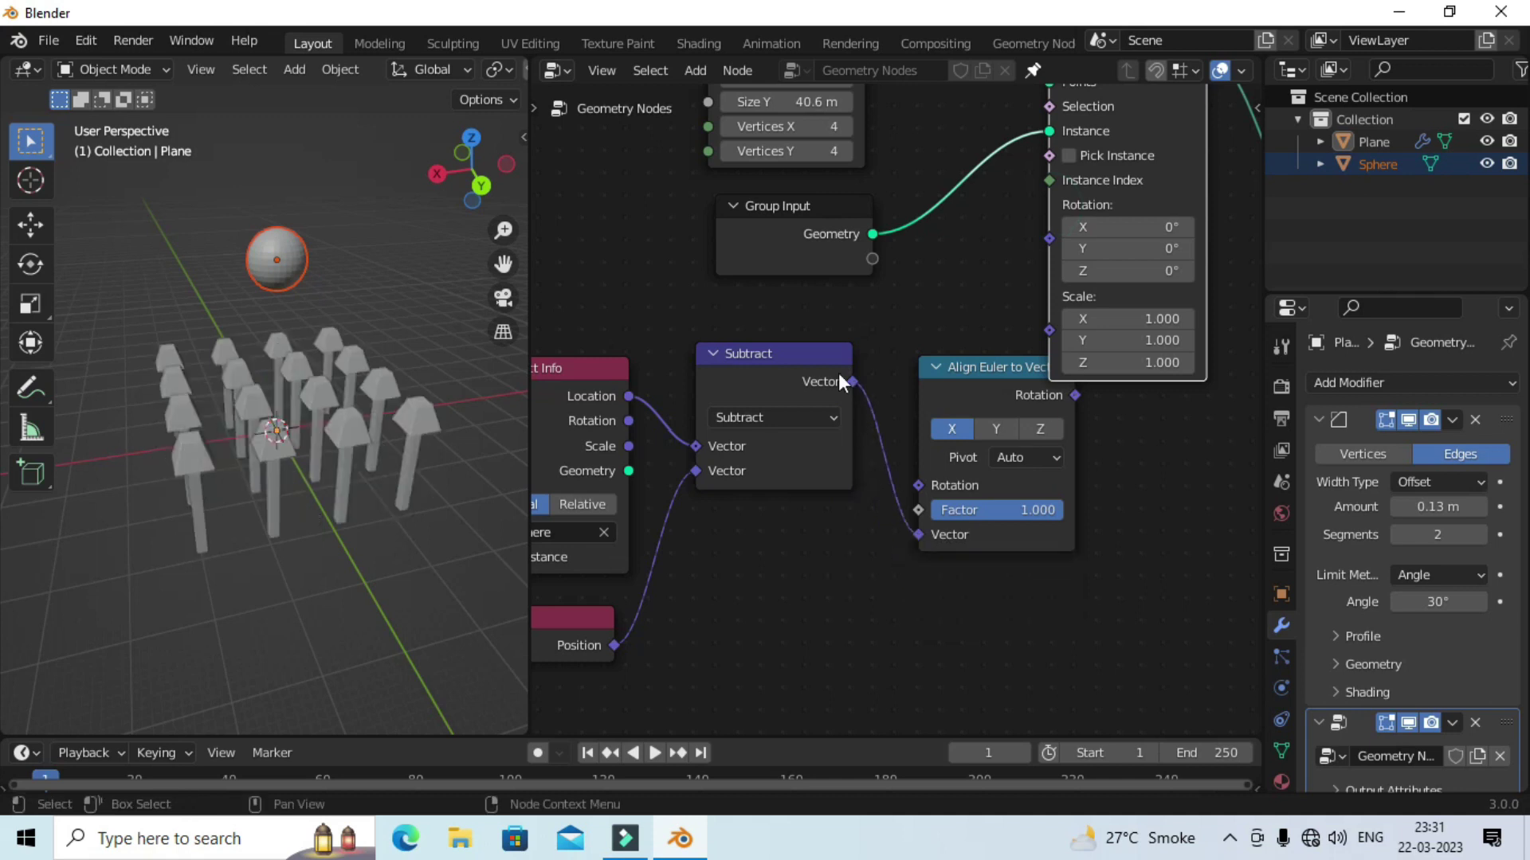
mouse_move(946, 397)
left_mouse_down()
mouse_move(905, 418)
mouse_move(812, 389)
left_mouse_up()
mouse_move(1015, 456)
left_mouse_down()
mouse_move(1004, 434)
mouse_move(1092, 263)
left_mouse_up()
scroll(1100, 320, "up", 2)
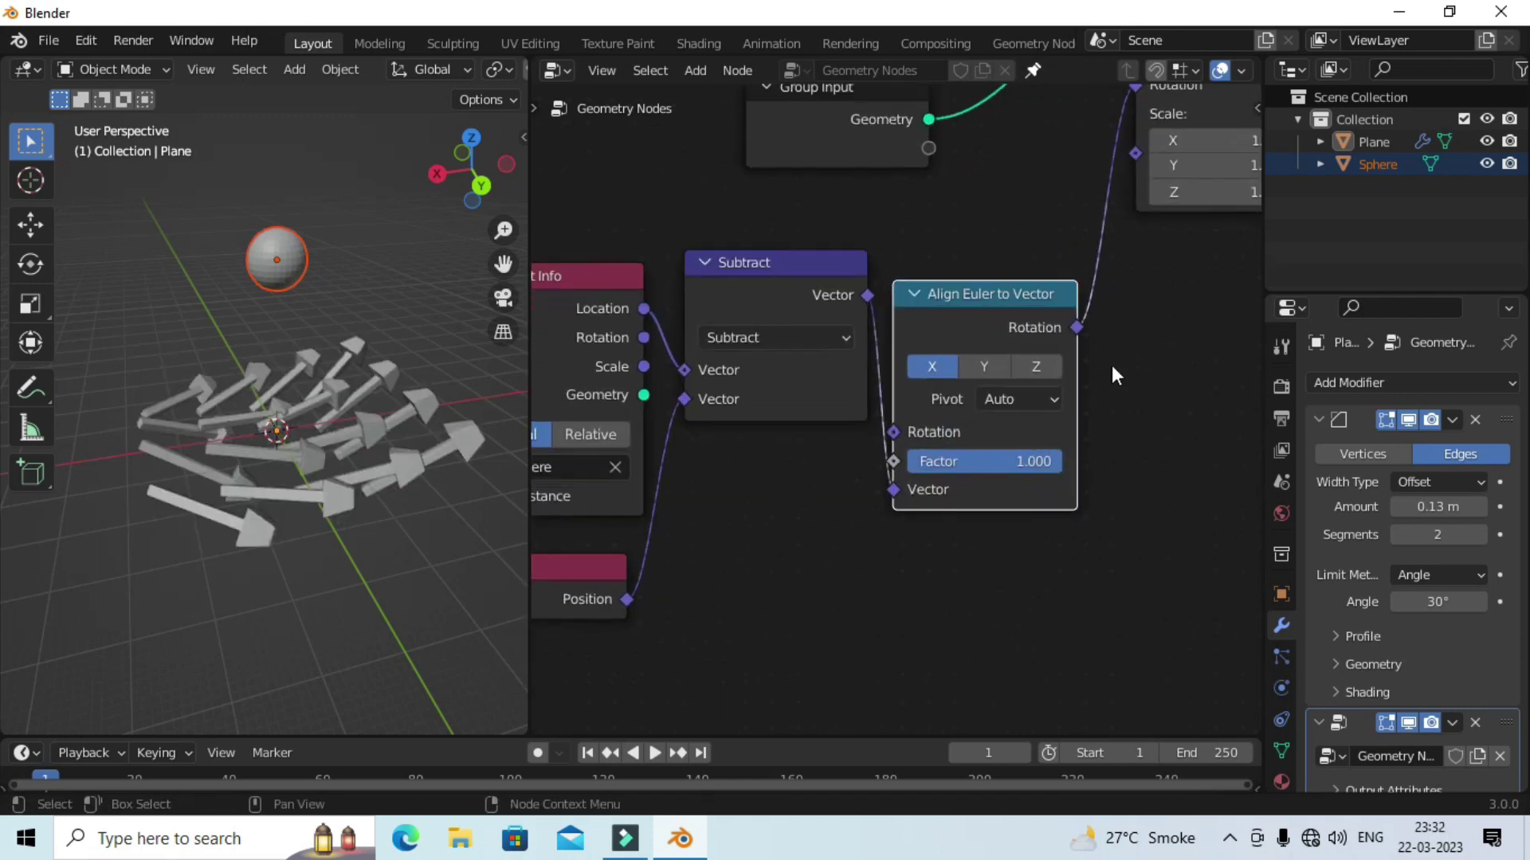
- Set the Align Euler to Vector node to align the mushrooms along Z
left_click(1037, 367)
scroll(893, 408, "down", 1)
scroll(391, 337, "down", 2)
scroll(352, 341, "down", 1)
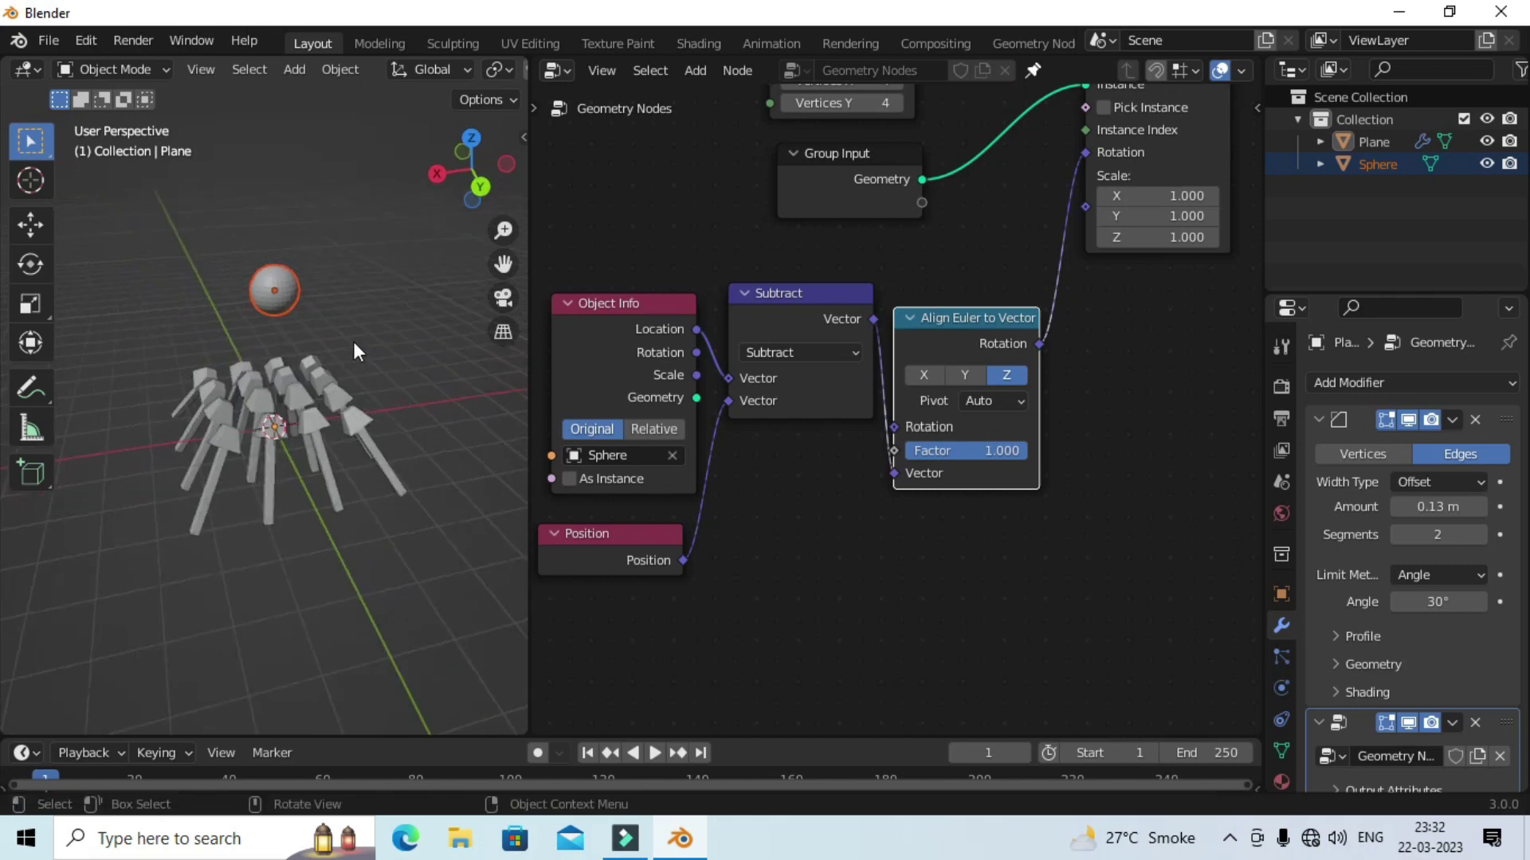
- Move the sphere, then raise it along Z above the mushrooms so they tilt away
key("g")
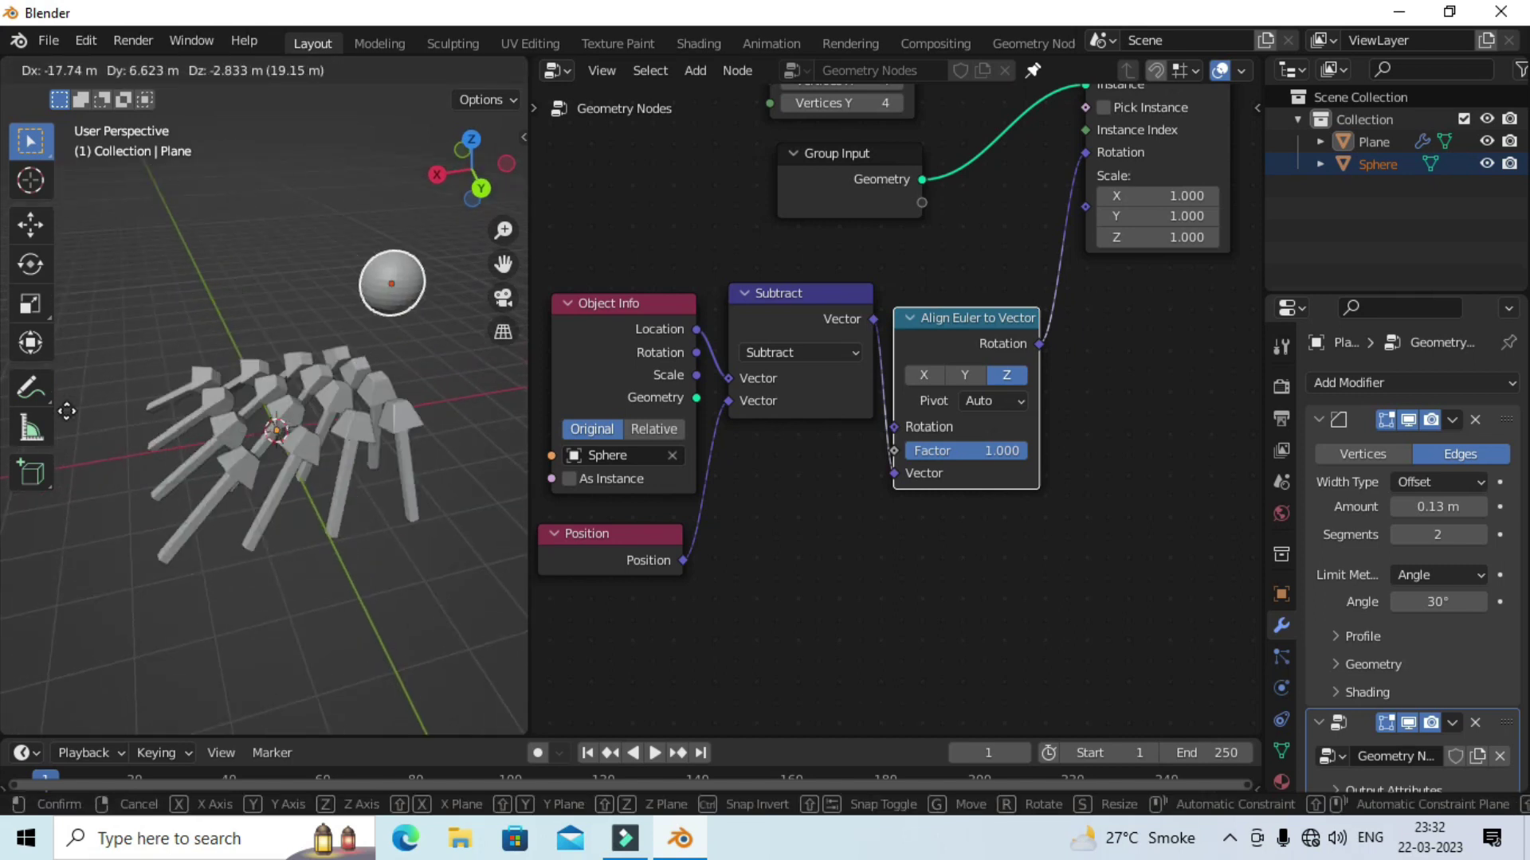
left_click(70, 312)
mouse_move(346, 407)
middle_mouse_down()
mouse_move(297, 378)
mouse_move(363, 478)
middle_mouse_up()
key("g")
key("z")
left_click(311, 343)
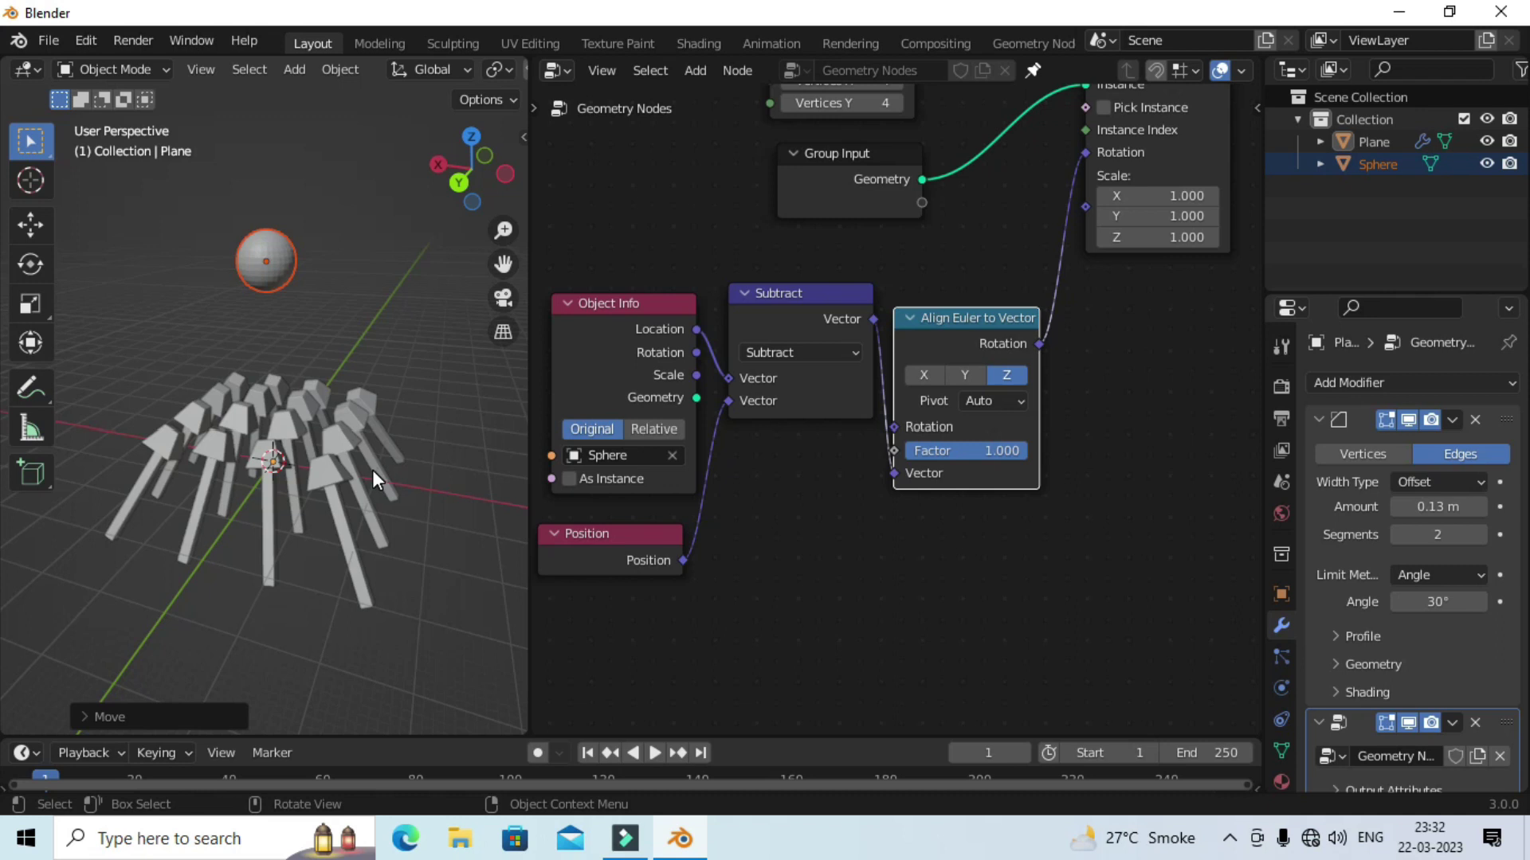
- Drag the Group Output node up level with Instance on Points
scroll(917, 550, "down", 2)
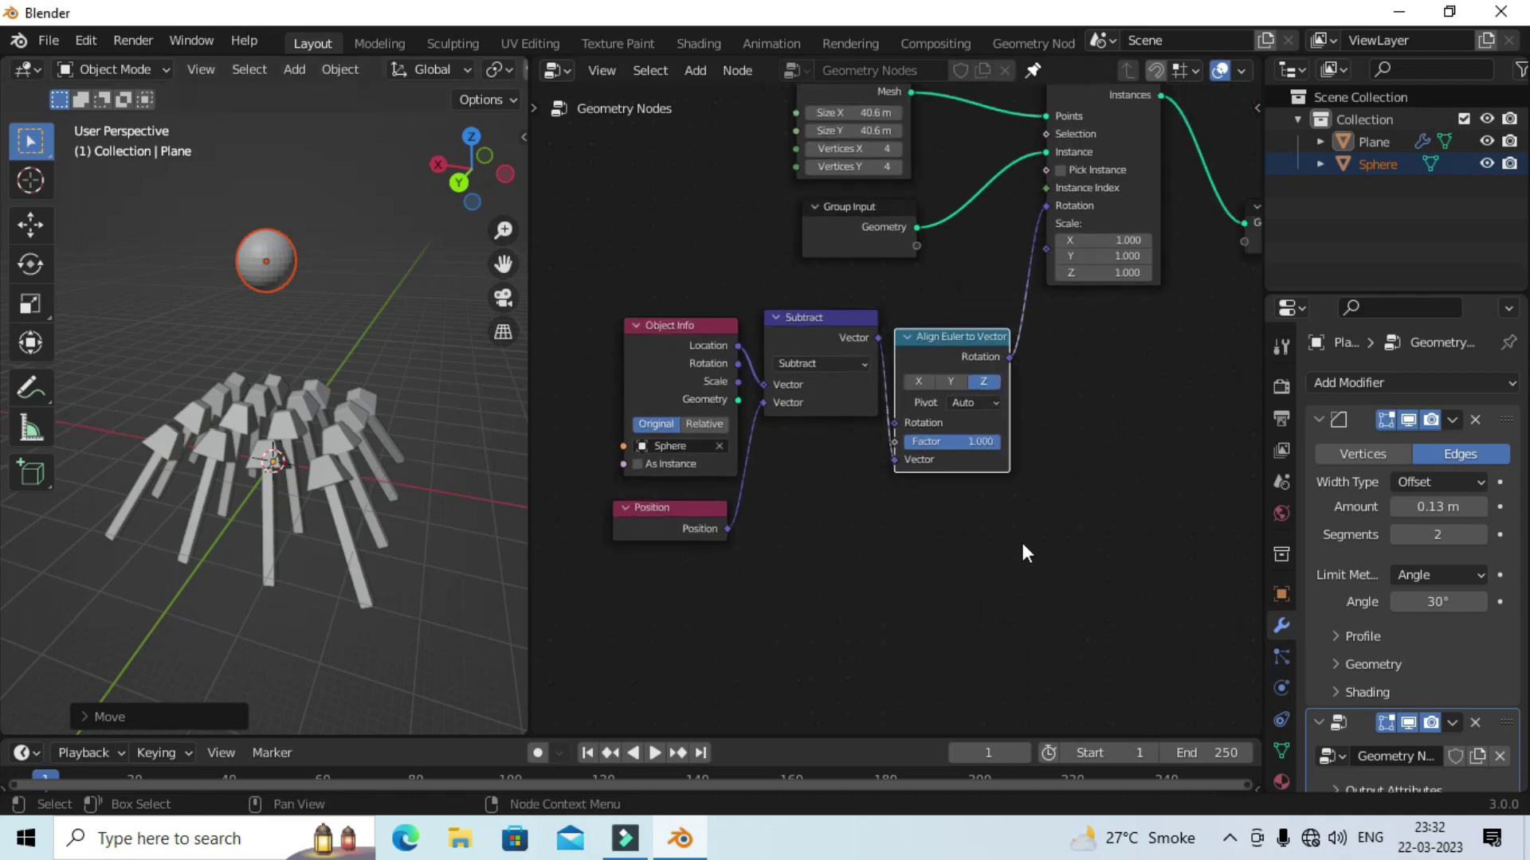
scroll(1036, 511, "down", 1)
scroll(1086, 427, "up", 1)
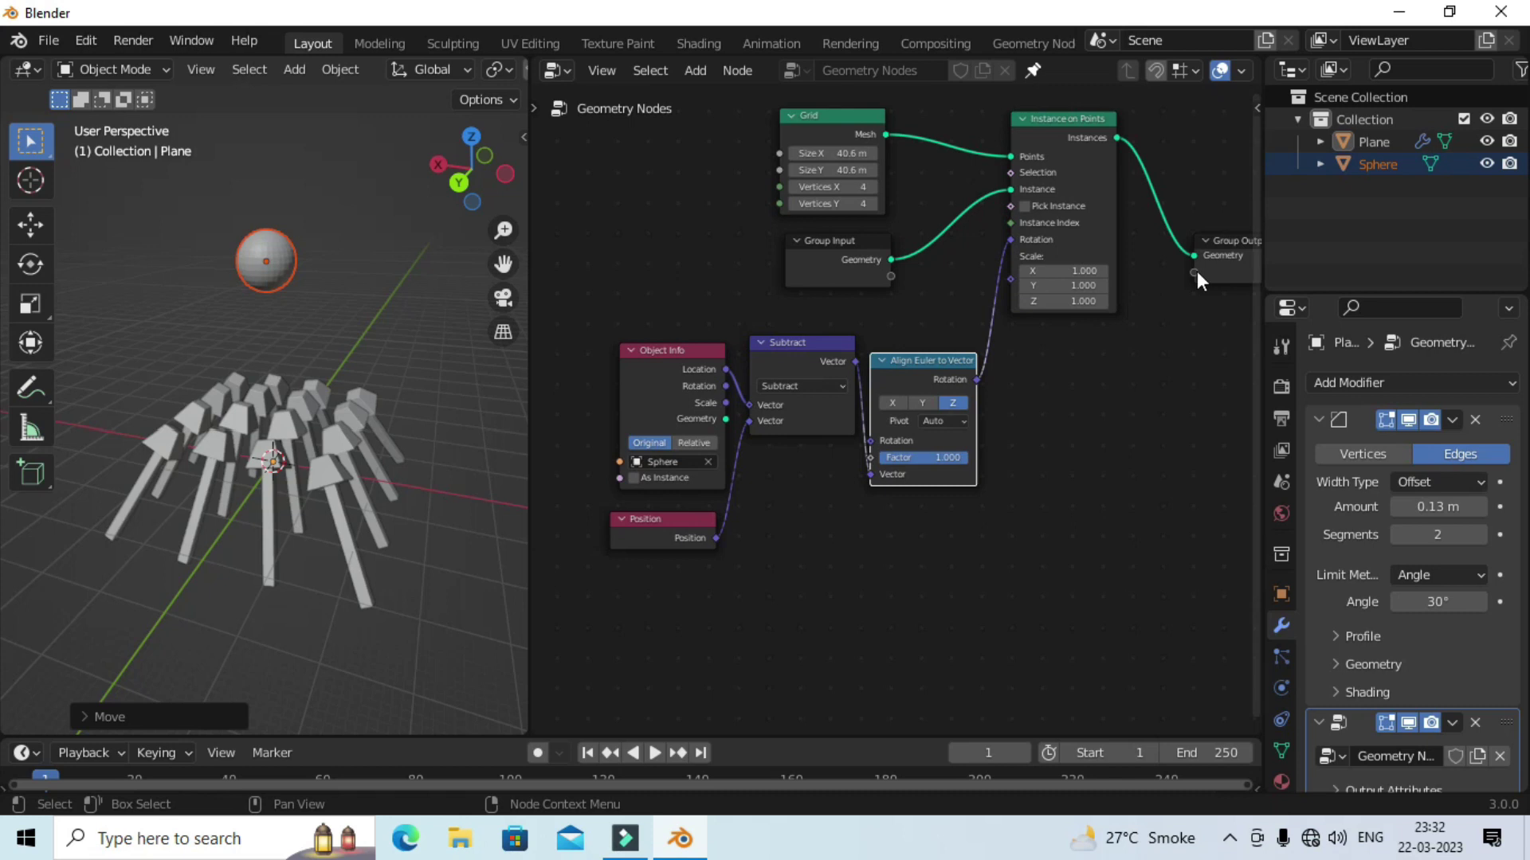
left_click_drag(1197, 271, 1223, 183)
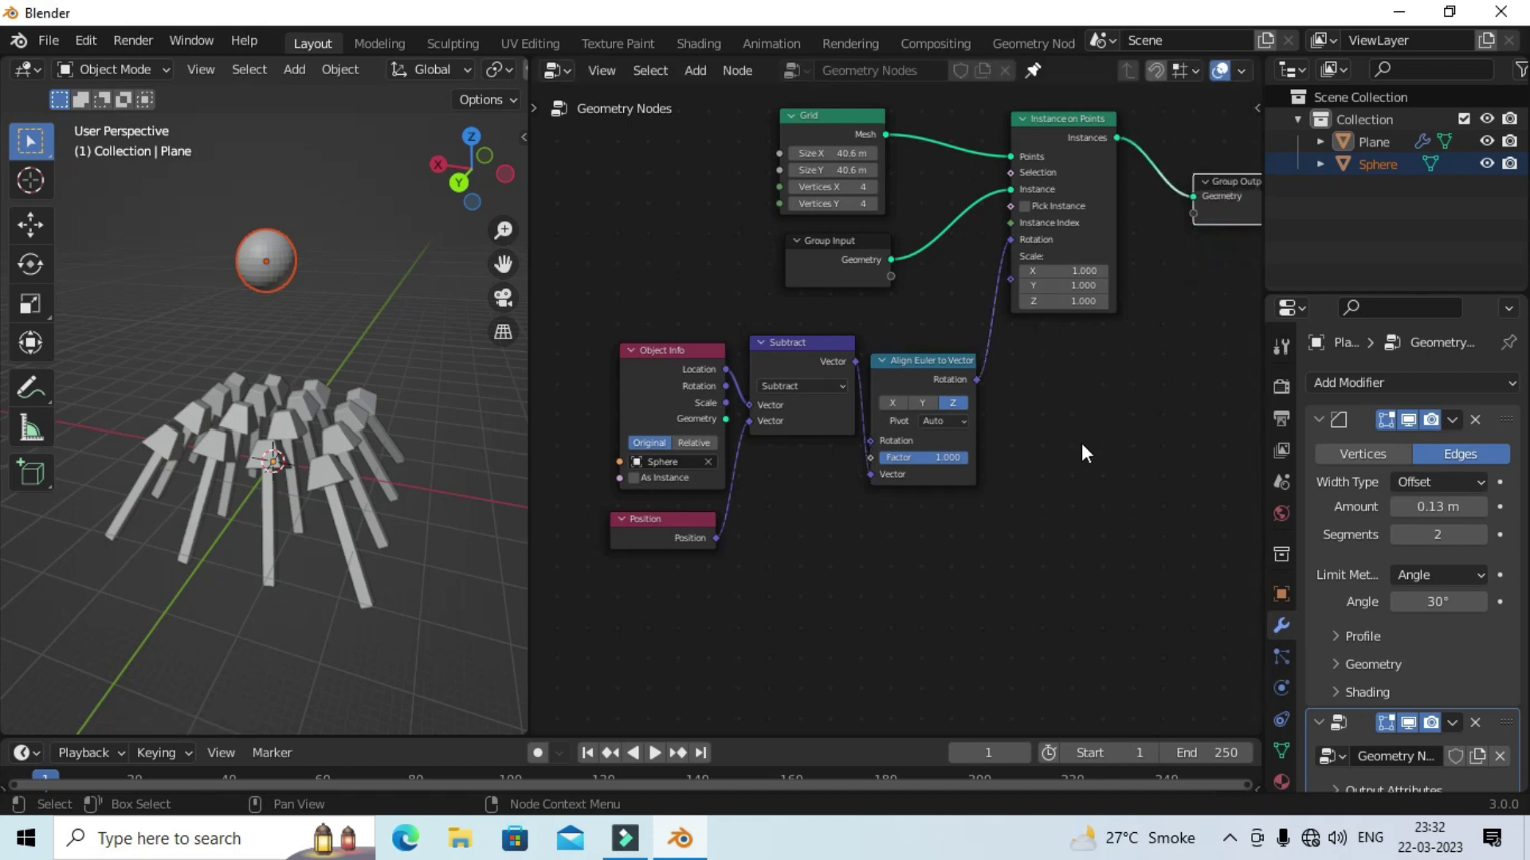
scroll(1058, 458, "up", 1)
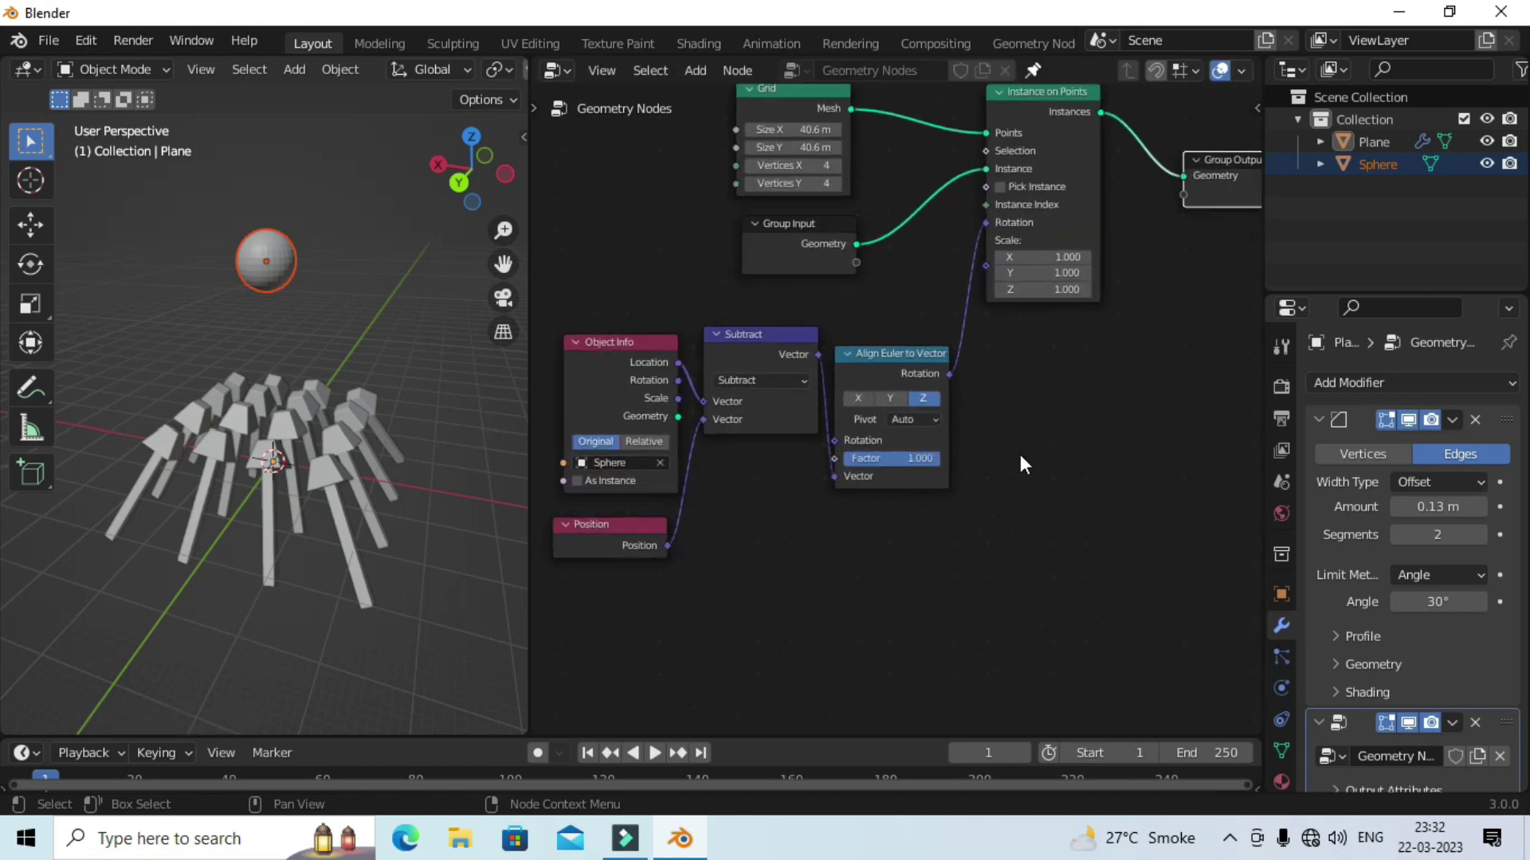